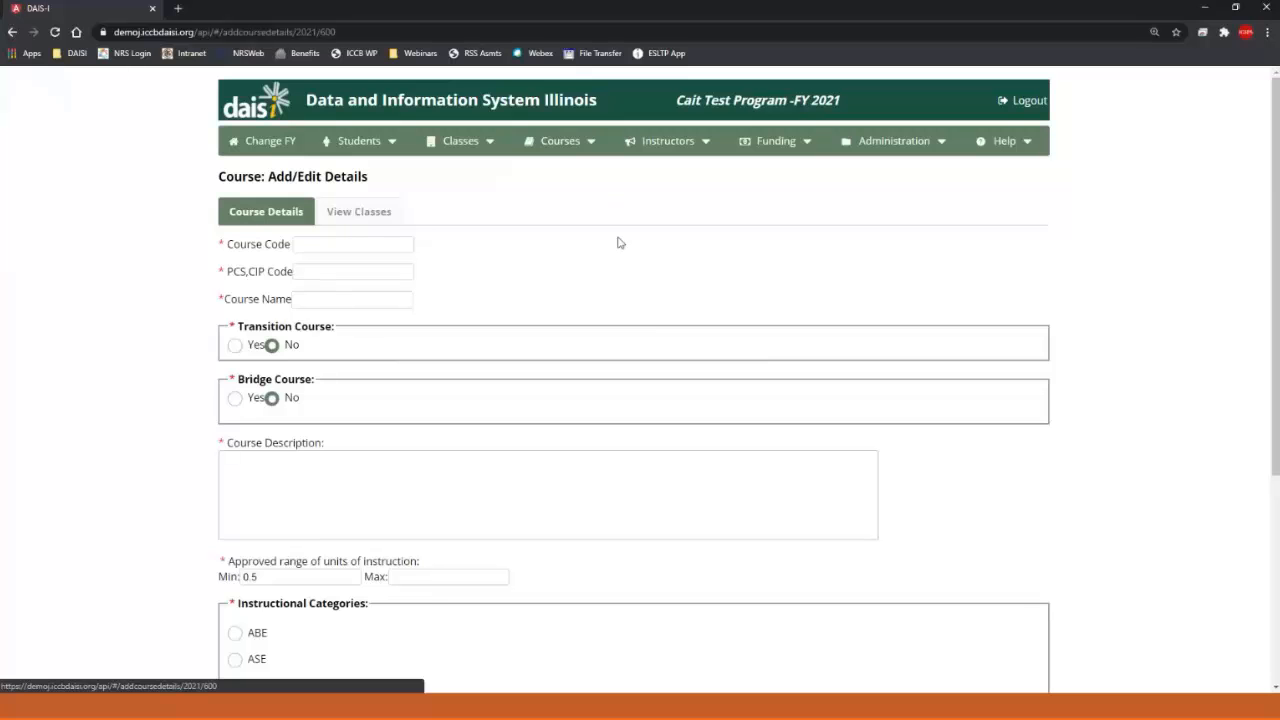
Enter ESL276 as the course code in the new course form
scroll(634, 314, down, 1)
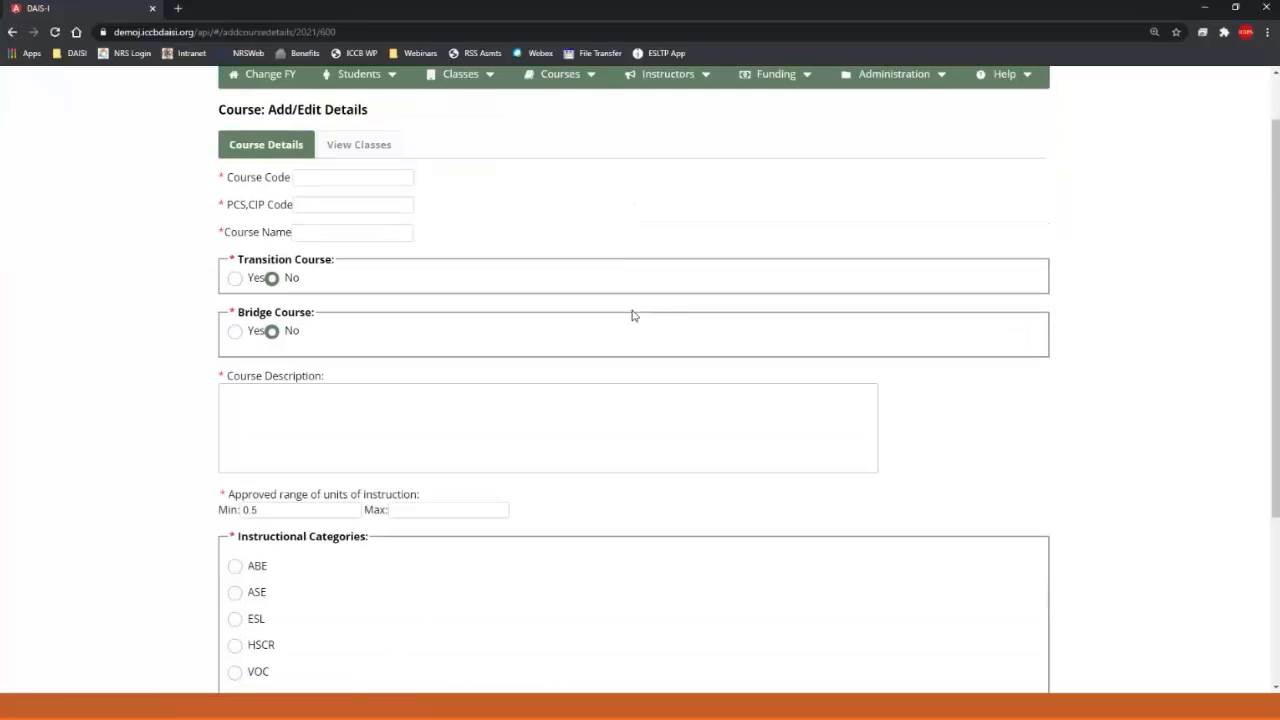
scroll(632, 315, up, 1)
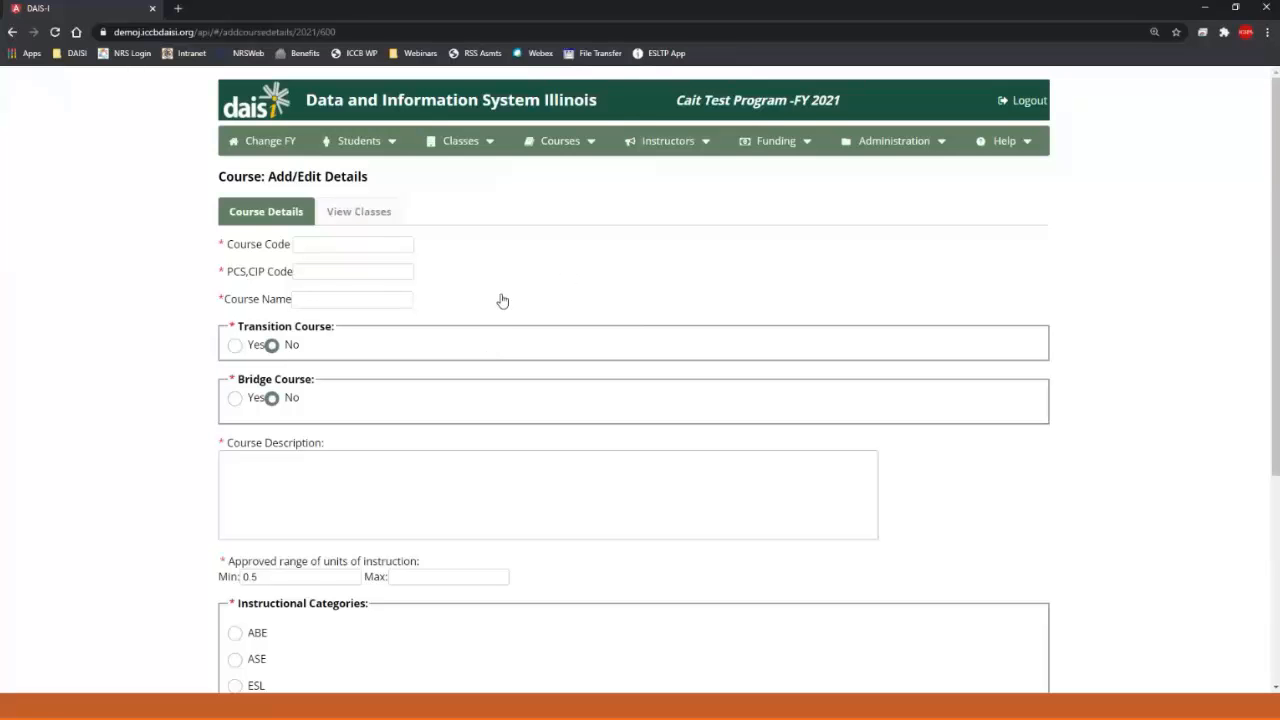
click(378, 244)
click(395, 298)
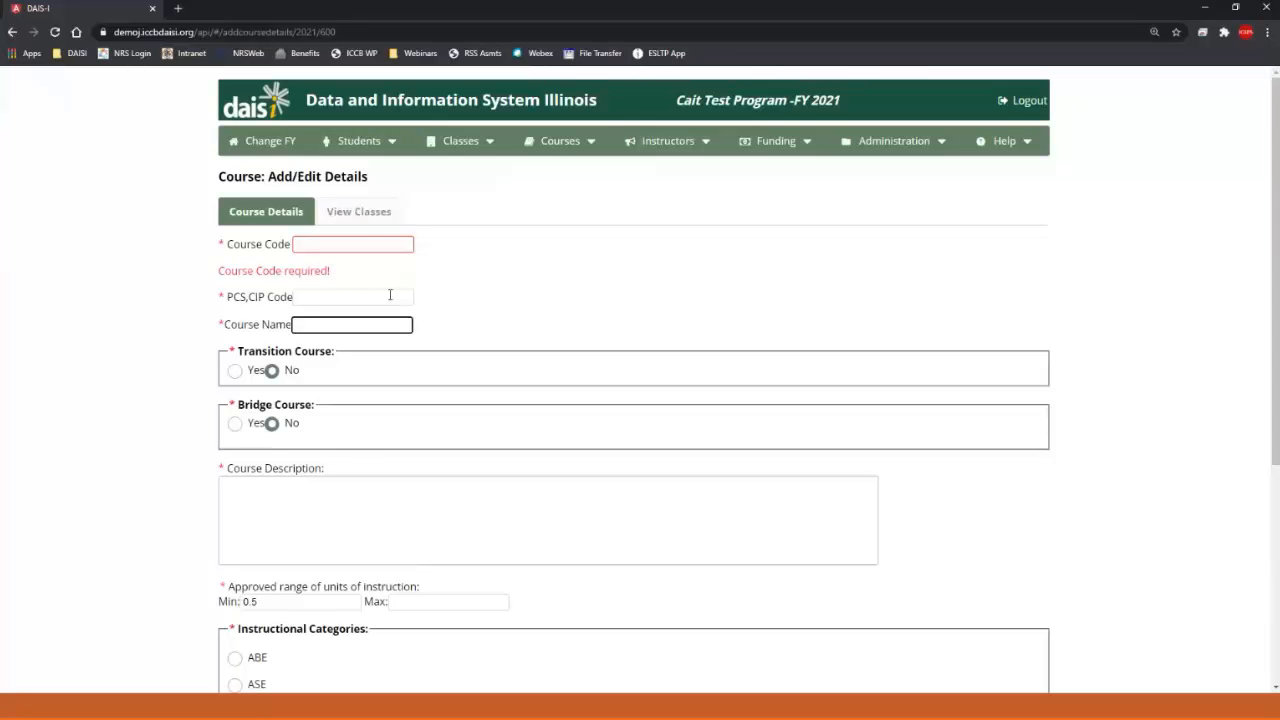
click(353, 247)
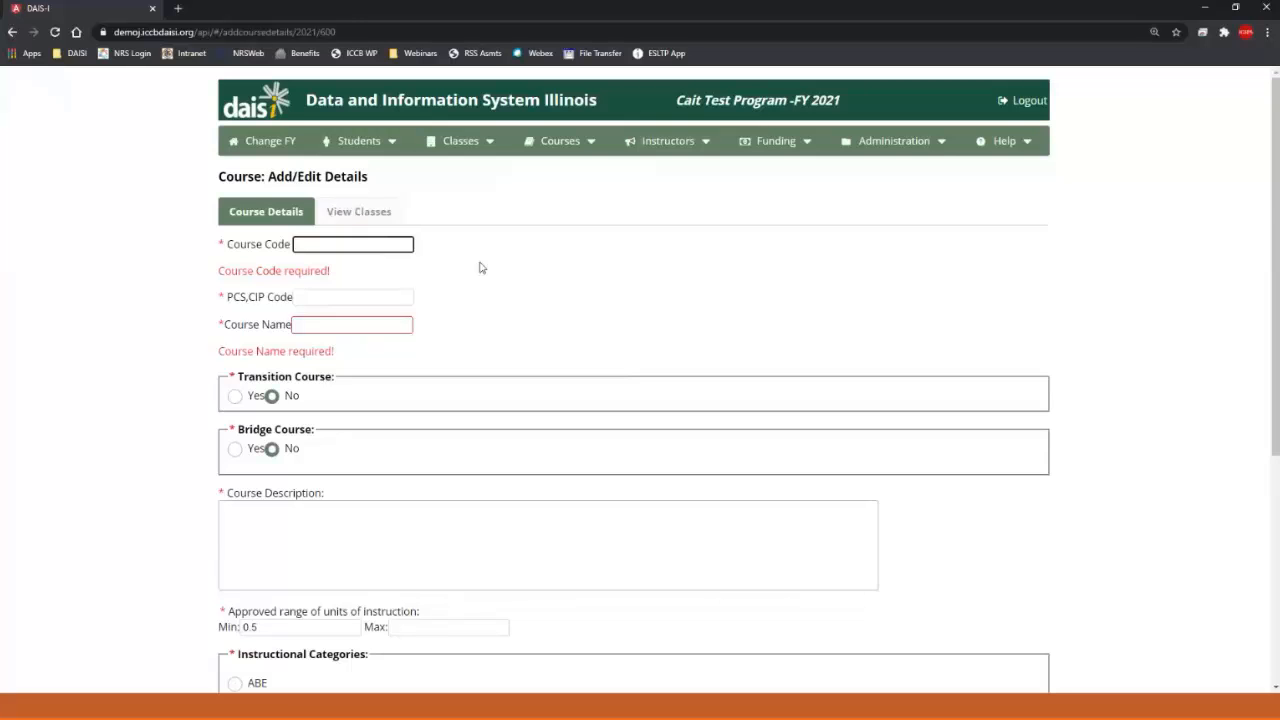
text(ABE)
key(BackSpace)
key(BackSpace)
key(BackSpace)
text(EL)
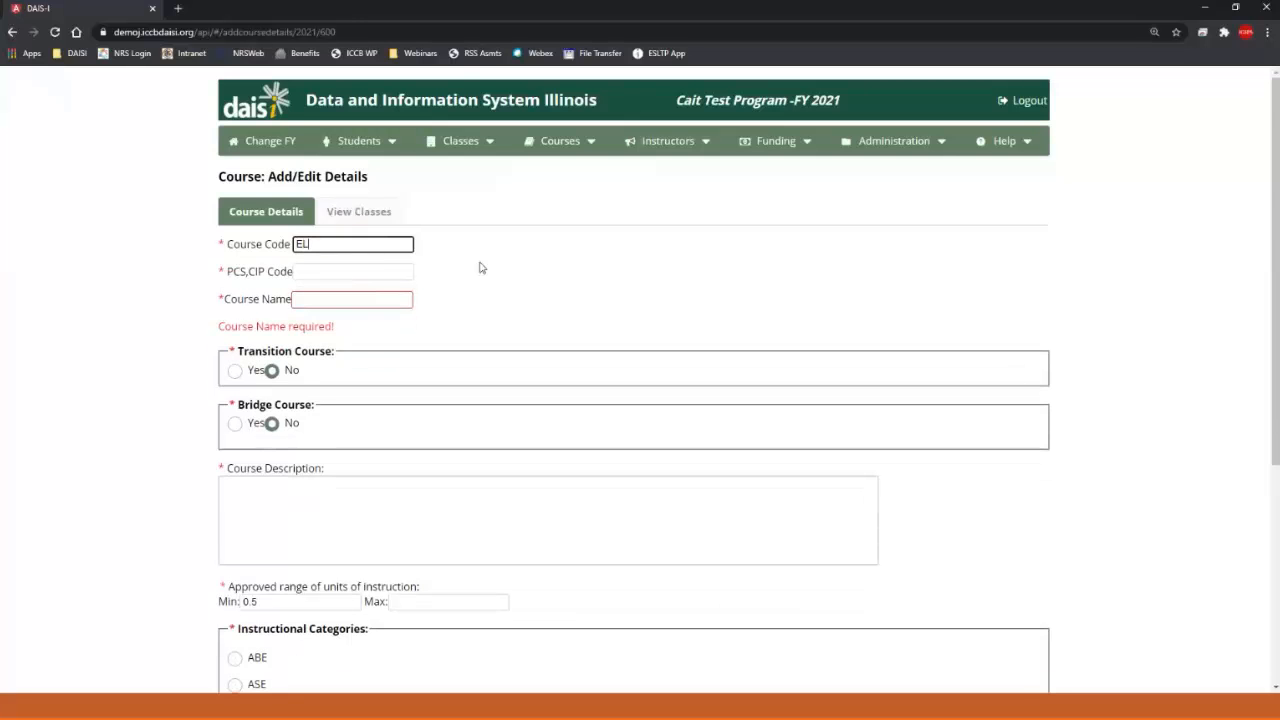
text(L)
text(276)
Enter English Composition as the course name
click(359, 304)
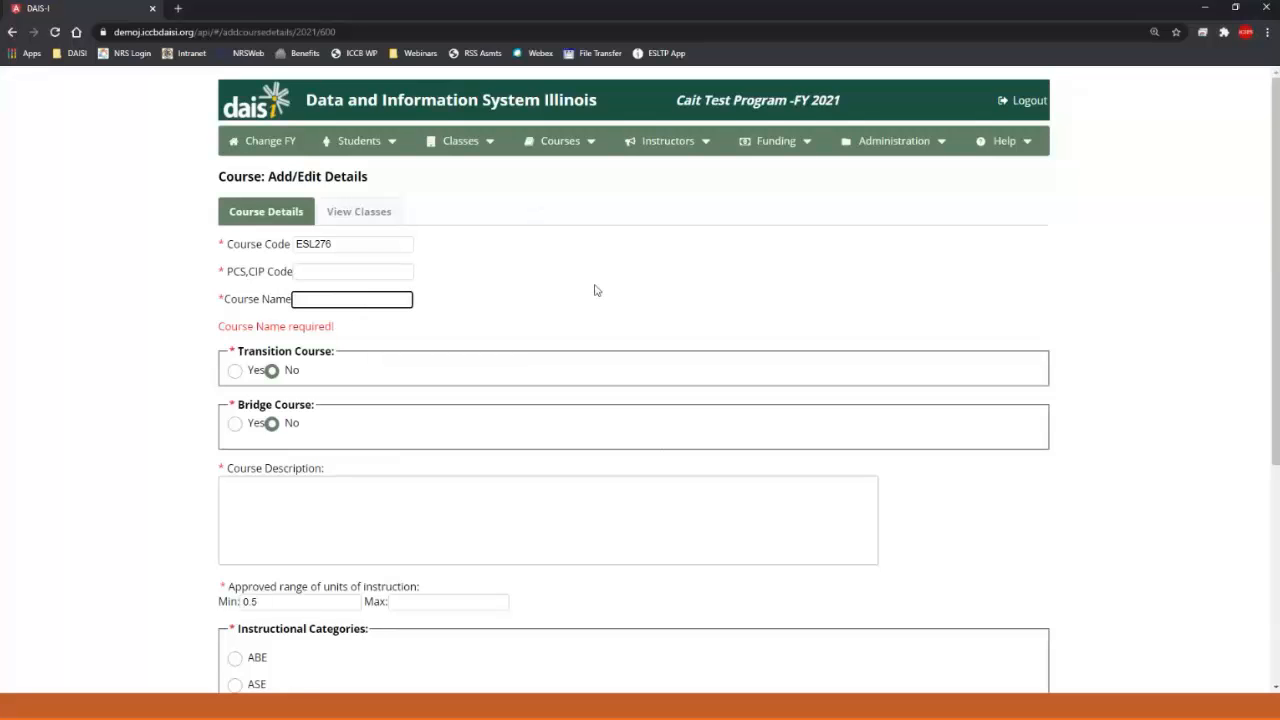
text(English Com)
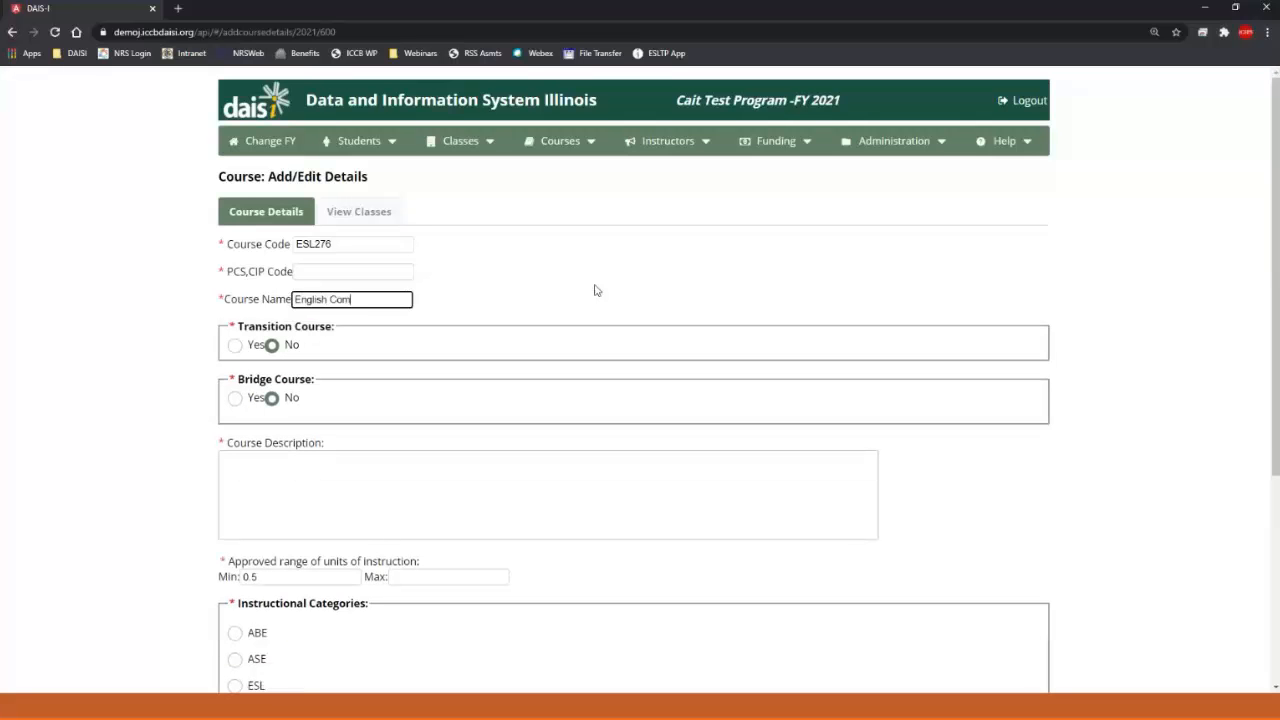
text(position)
Clear the course name and the course code from the new course form
key(ctrl+a)
key(BackSpace)
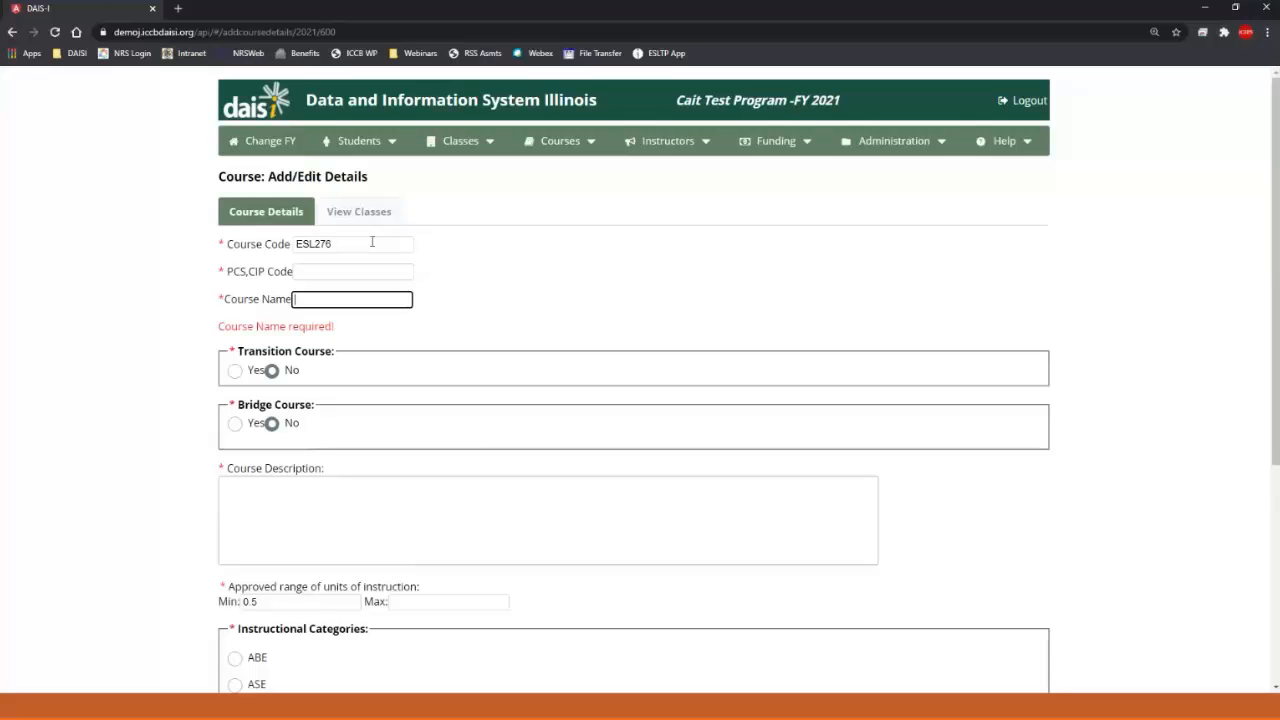
drag(372, 242, 263, 257)
key(BackSpace)
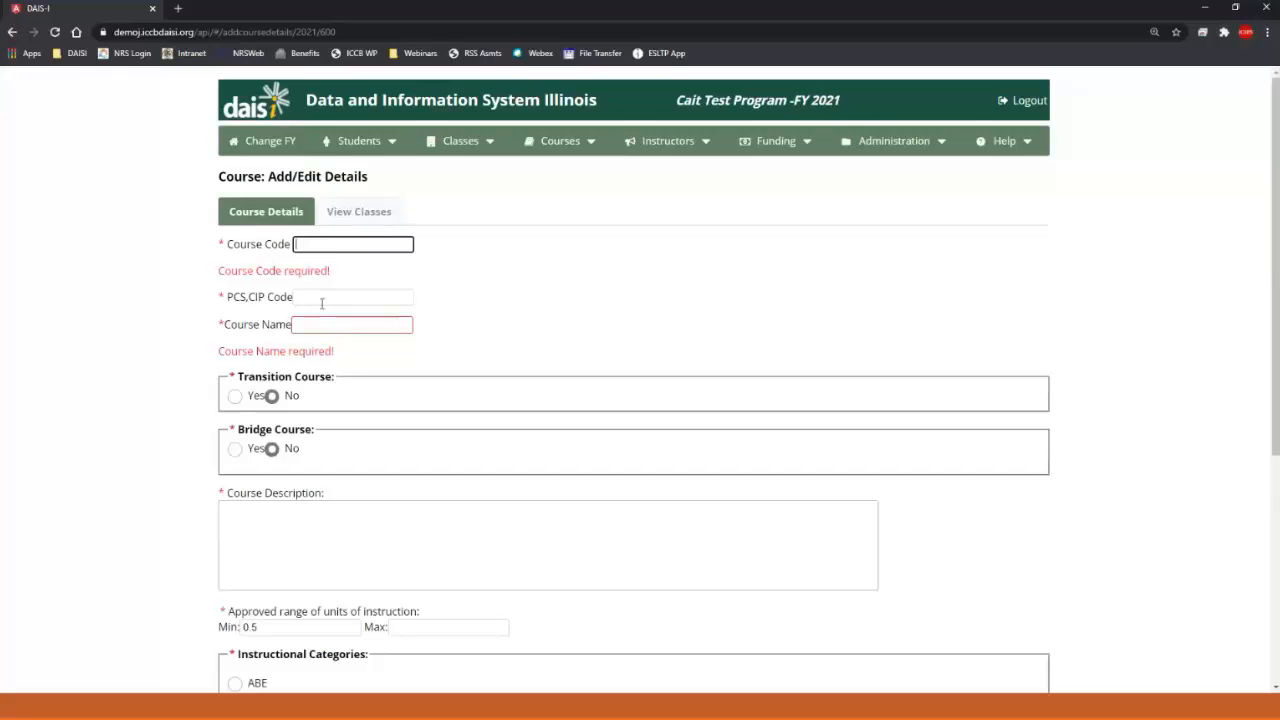
Enter the placeholder 00.00000 as the new course's PCS, CIP code
click(322, 298)
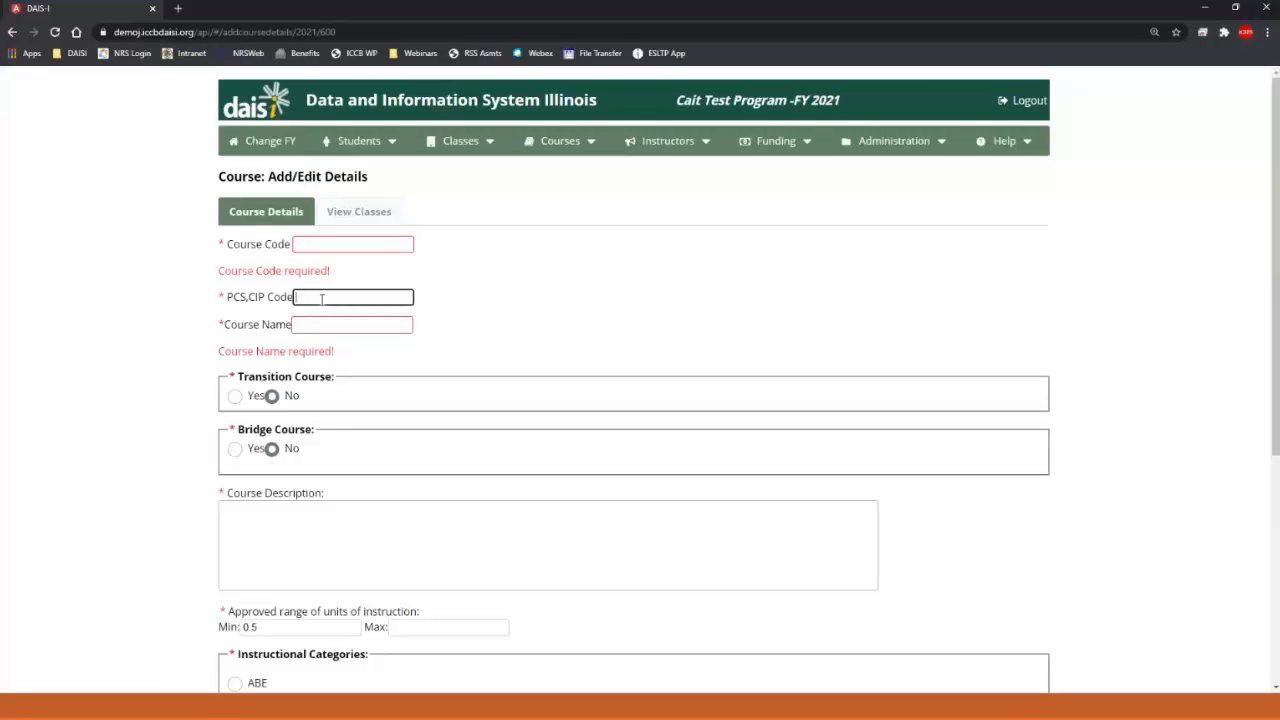
text(000-00-000)
key(BackSpace)
key(BackSpace)
key(BackSpace)
key(BackSpace)
key(BackSpace)
key(BackSpace)
key(BackSpace)
key(BackSpace)
key(BackSpace)
key(BackSpace)
text(00.00000)
Clear the PCS, CIP code of the new course
double_click(340, 296)
click(345, 296)
drag(345, 296, 265, 294)
click(528, 291)
click(126, 523)
Choose VOC as the instructional category and switch the Job Skills option on and off again
scroll(128, 525, down, 2)
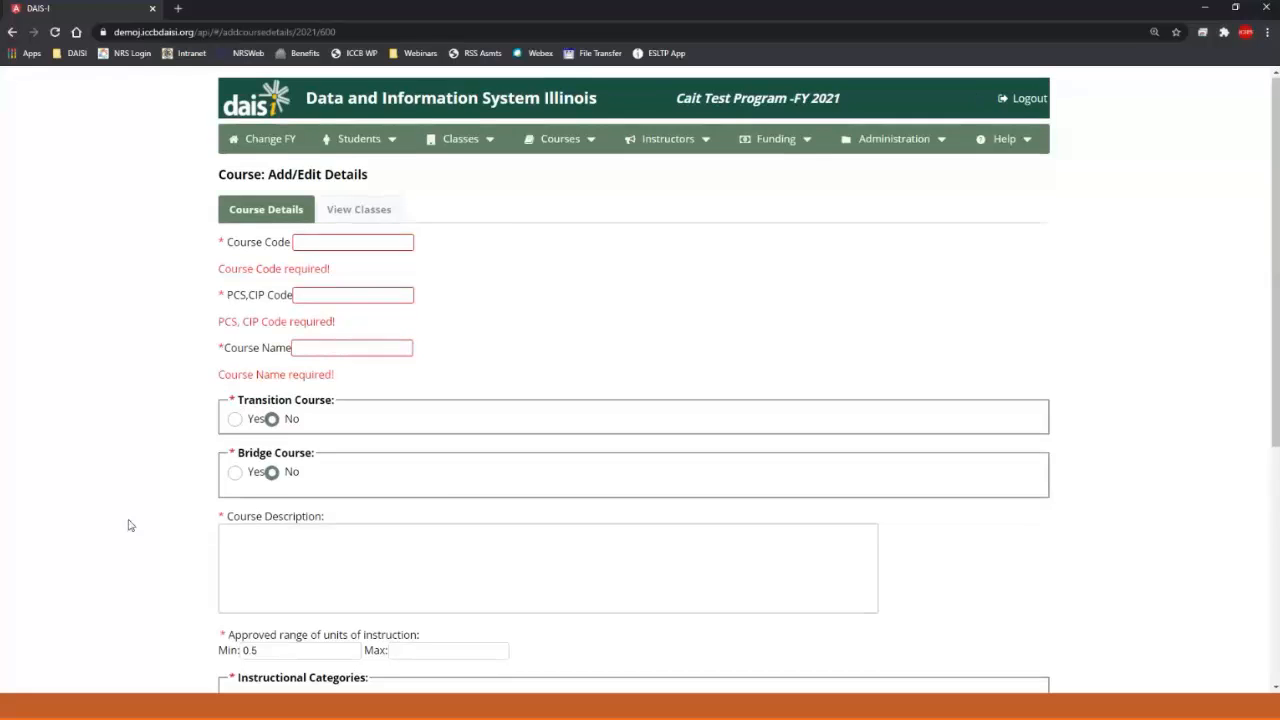
scroll(128, 525, down, 3)
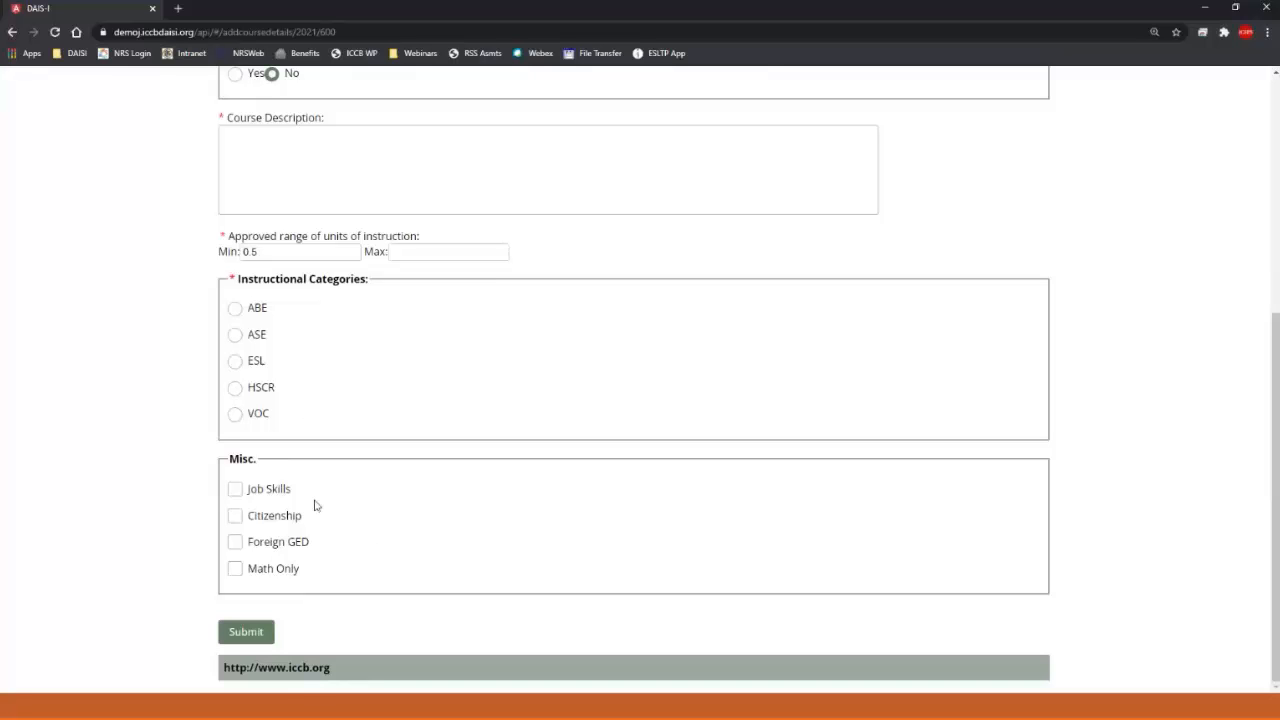
click(236, 416)
click(236, 490)
click(236, 490)
Search the courses across All Fiscal Years and review the results, including the course count below the list
scroll(446, 516, up, 4)
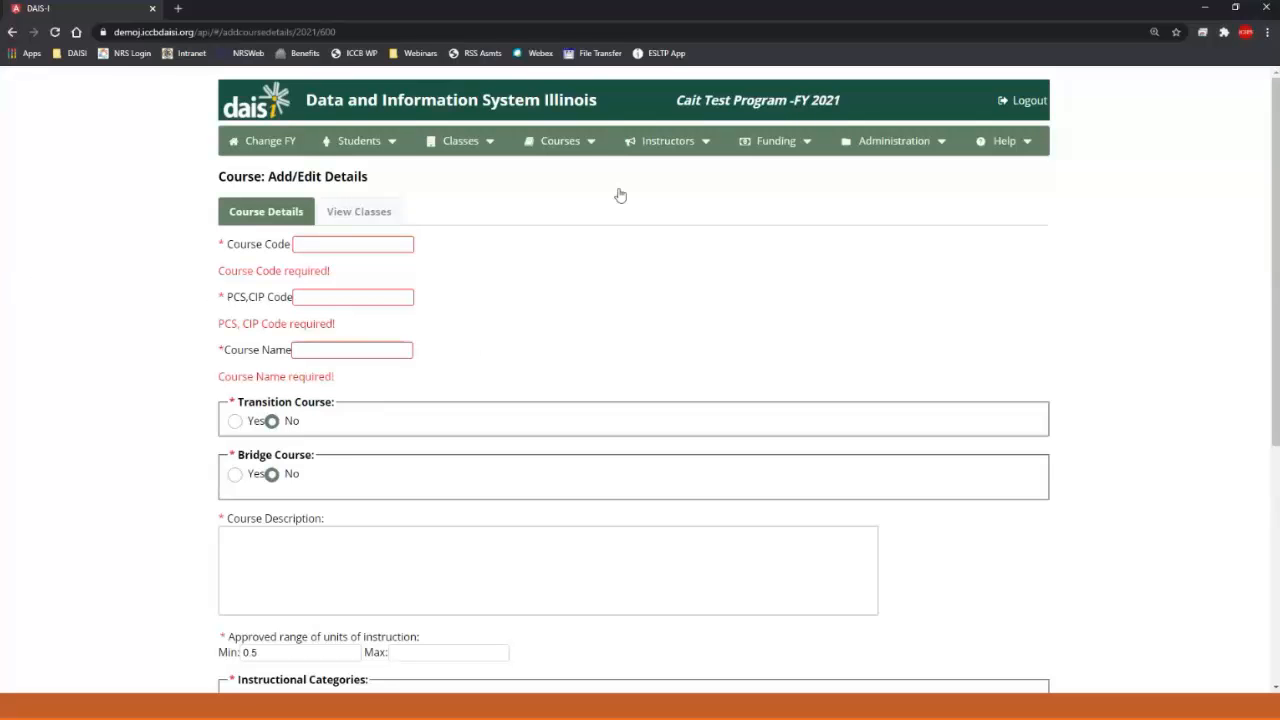
click(578, 141)
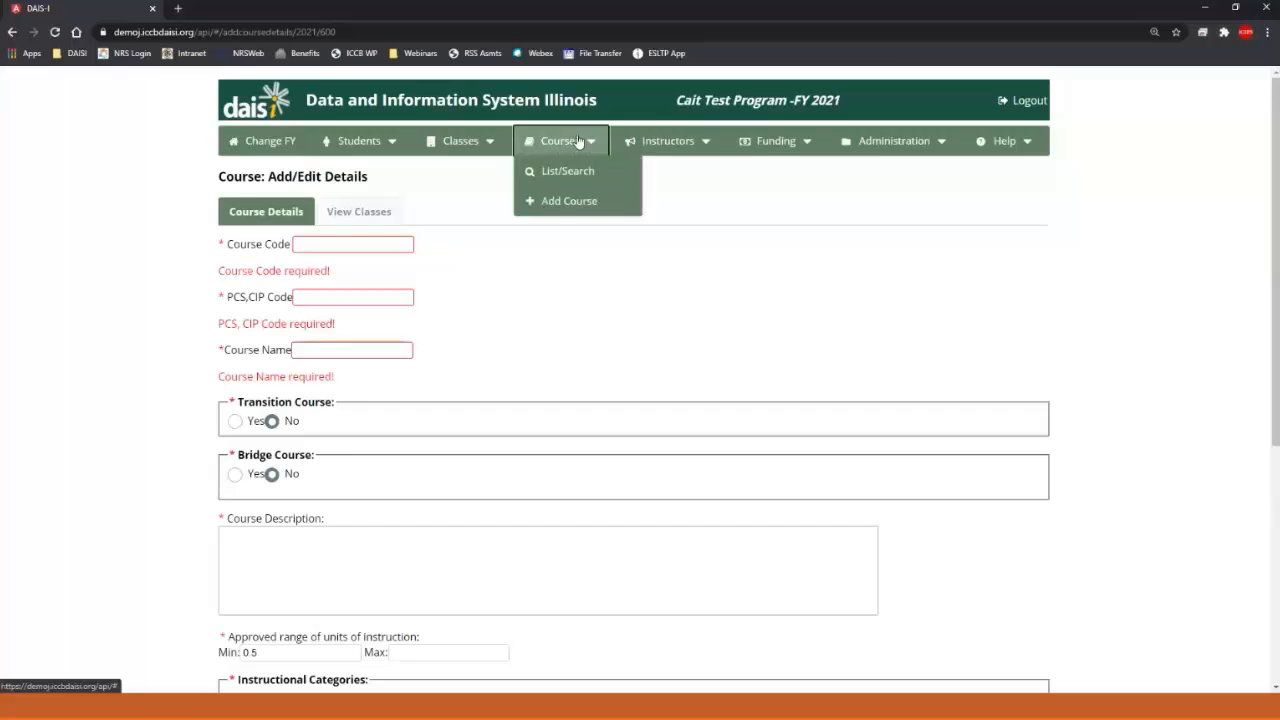
click(568, 172)
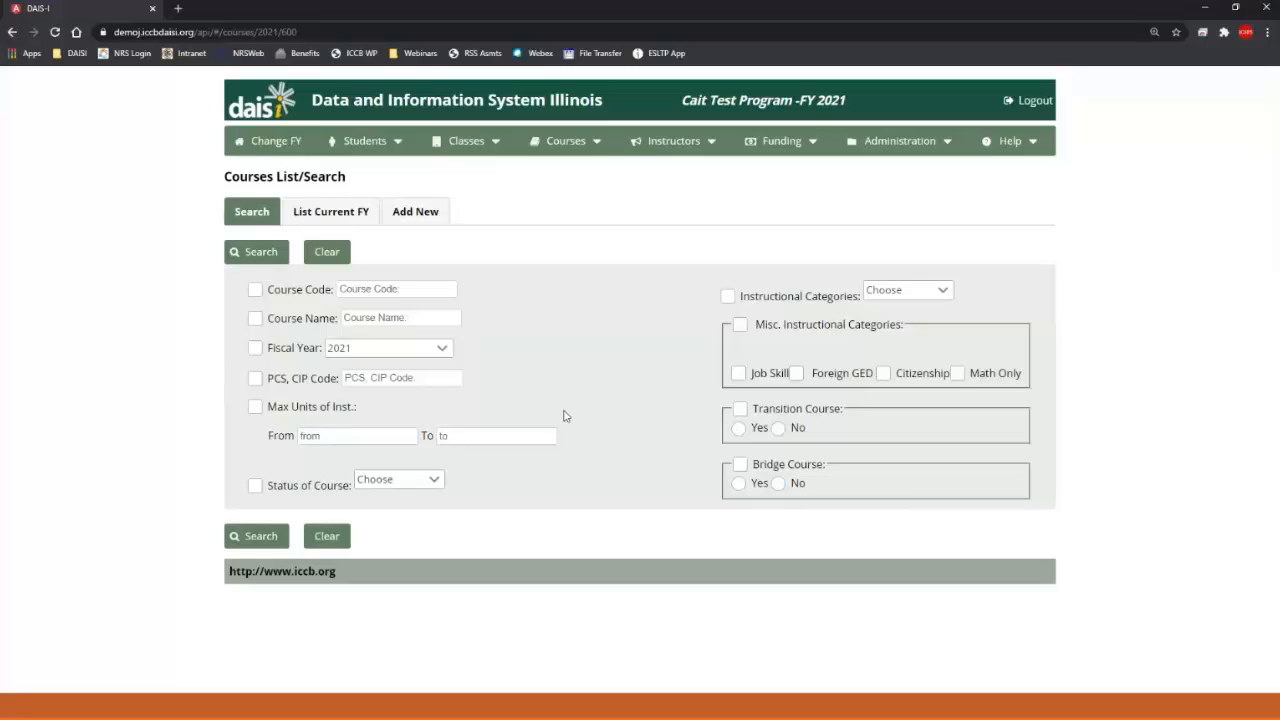
click(255, 348)
click(416, 352)
click(416, 370)
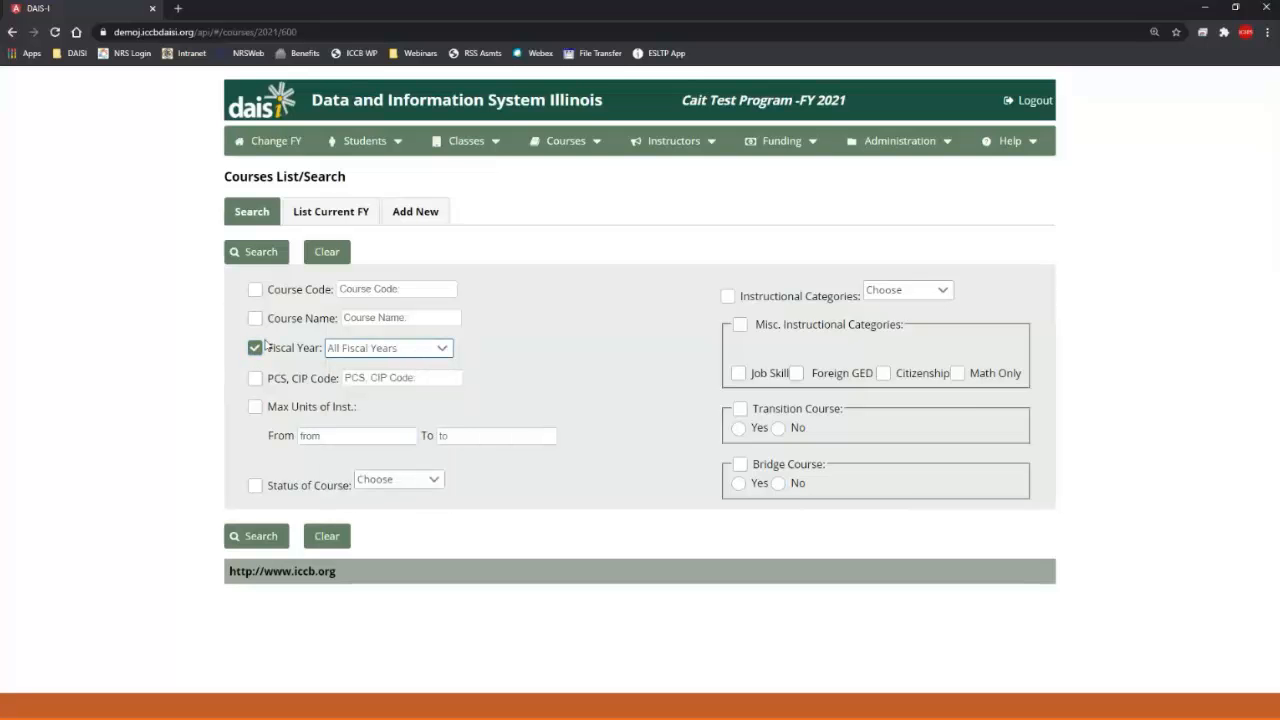
click(255, 537)
scroll(407, 443, down, 3)
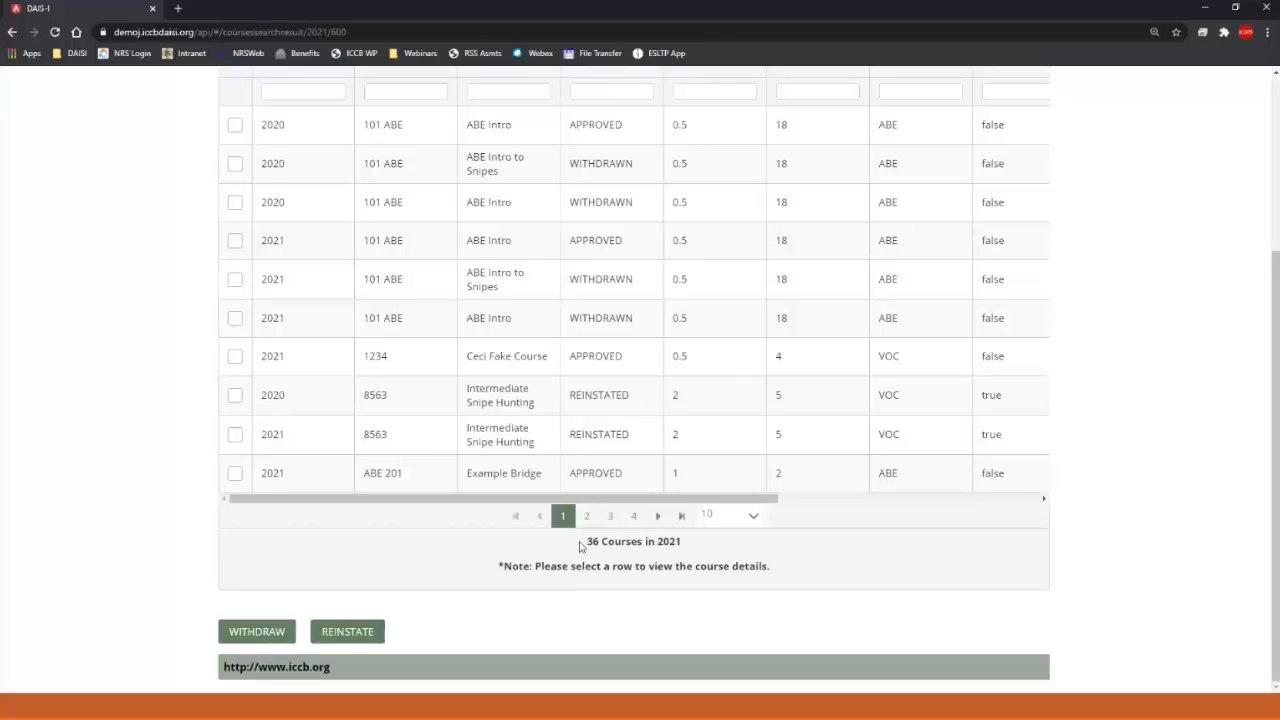
drag(588, 541, 643, 545)
scroll(643, 546, up, 3)
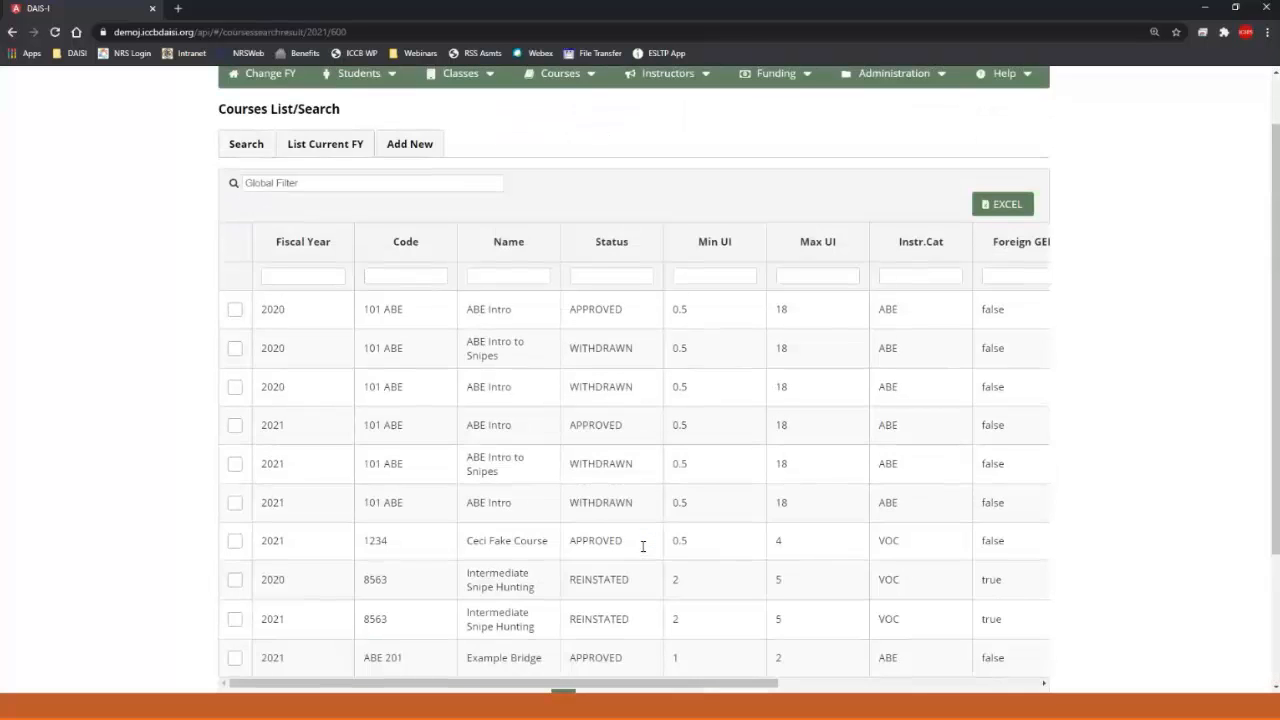
scroll(643, 546, down, 2)
drag(681, 568, 645, 570)
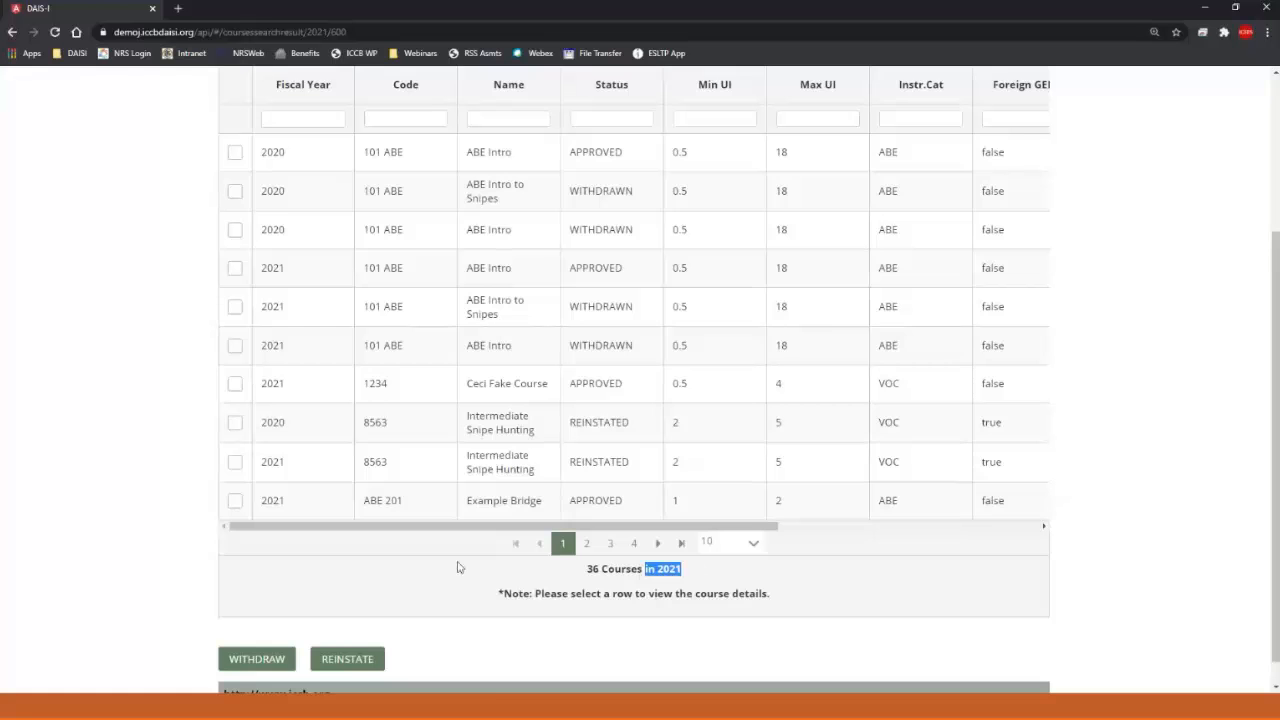
Return to the course search, filter for Bridge Course Yes, and view the available bridge course types
scroll(281, 211, up, 3)
click(256, 217)
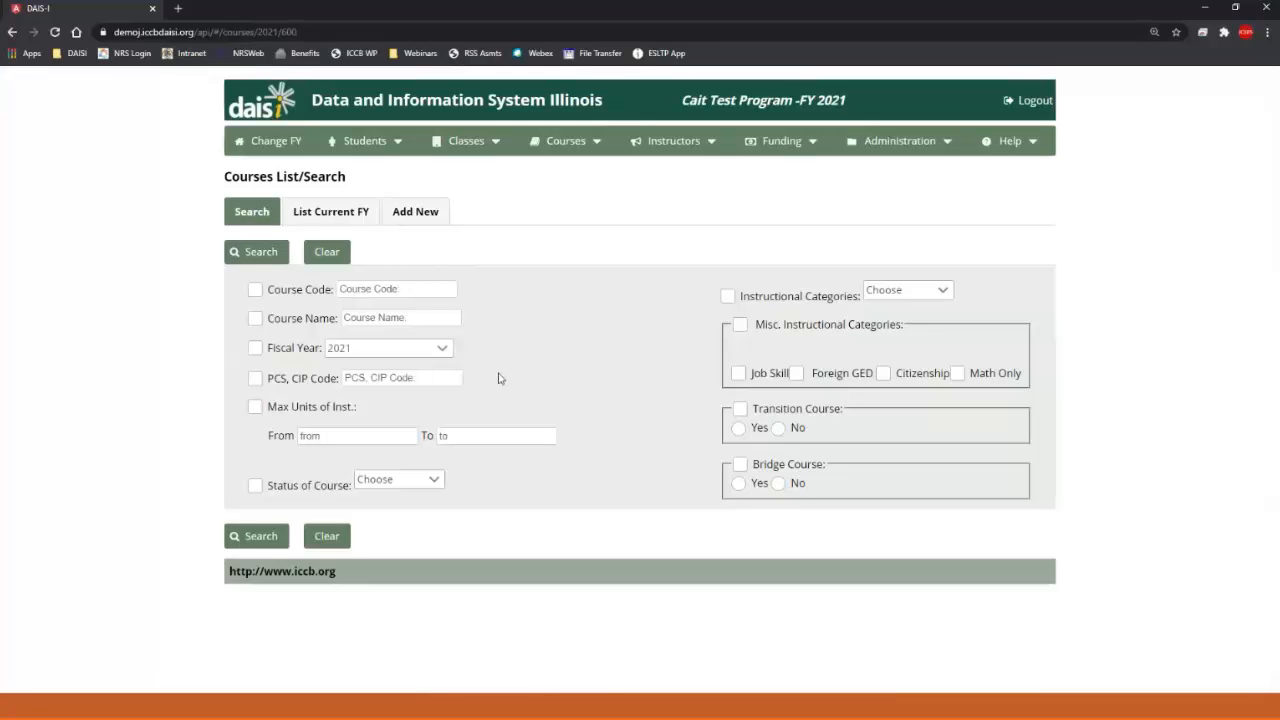
click(738, 467)
click(739, 484)
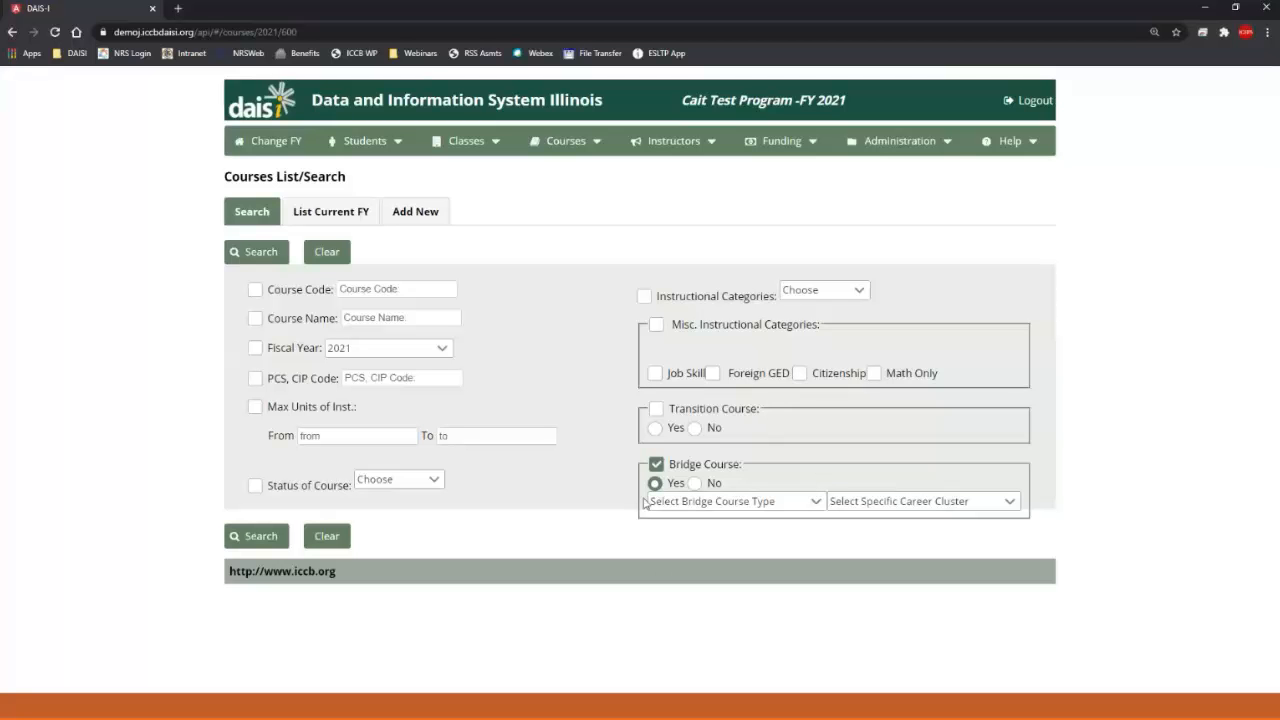
right_click(813, 503)
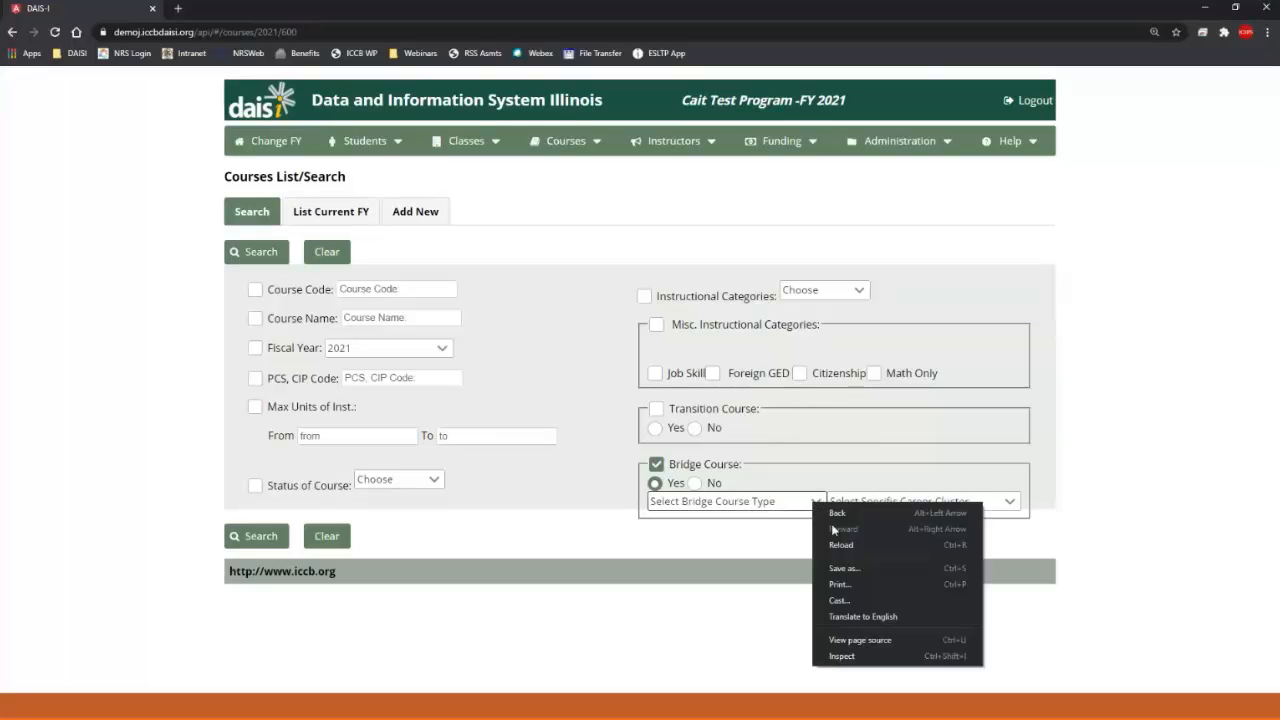
click(768, 500)
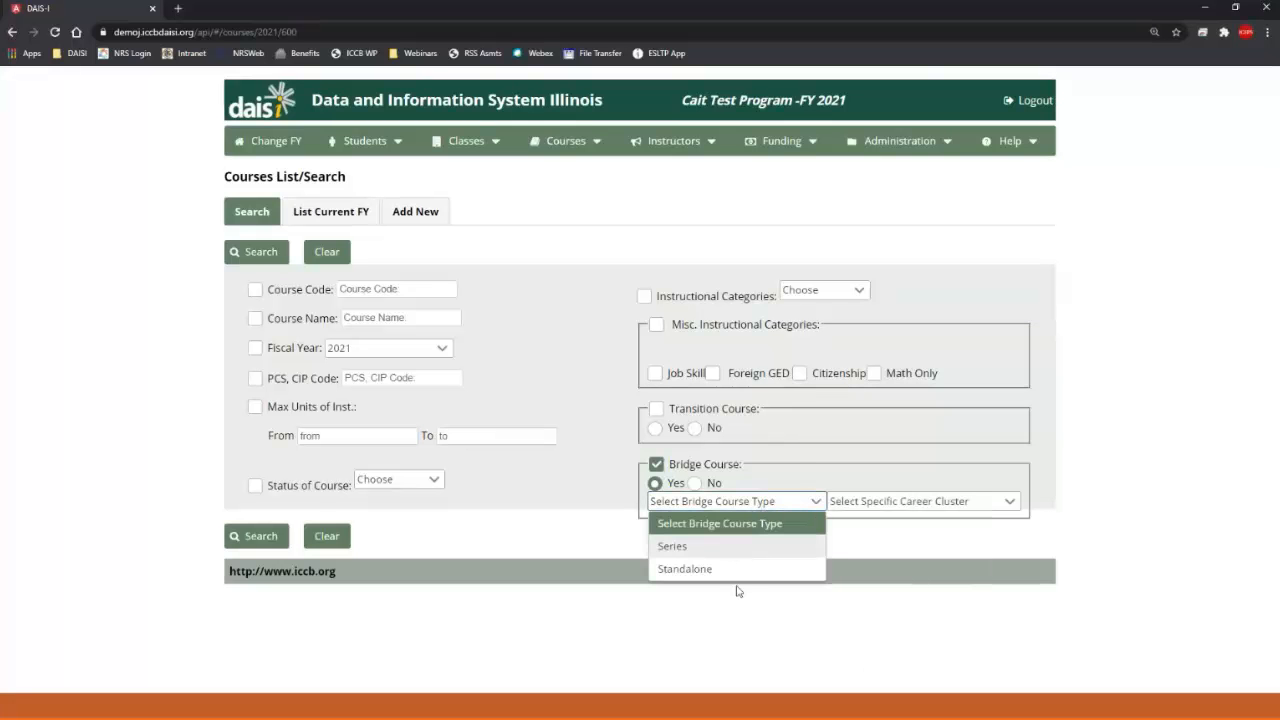
click(795, 473)
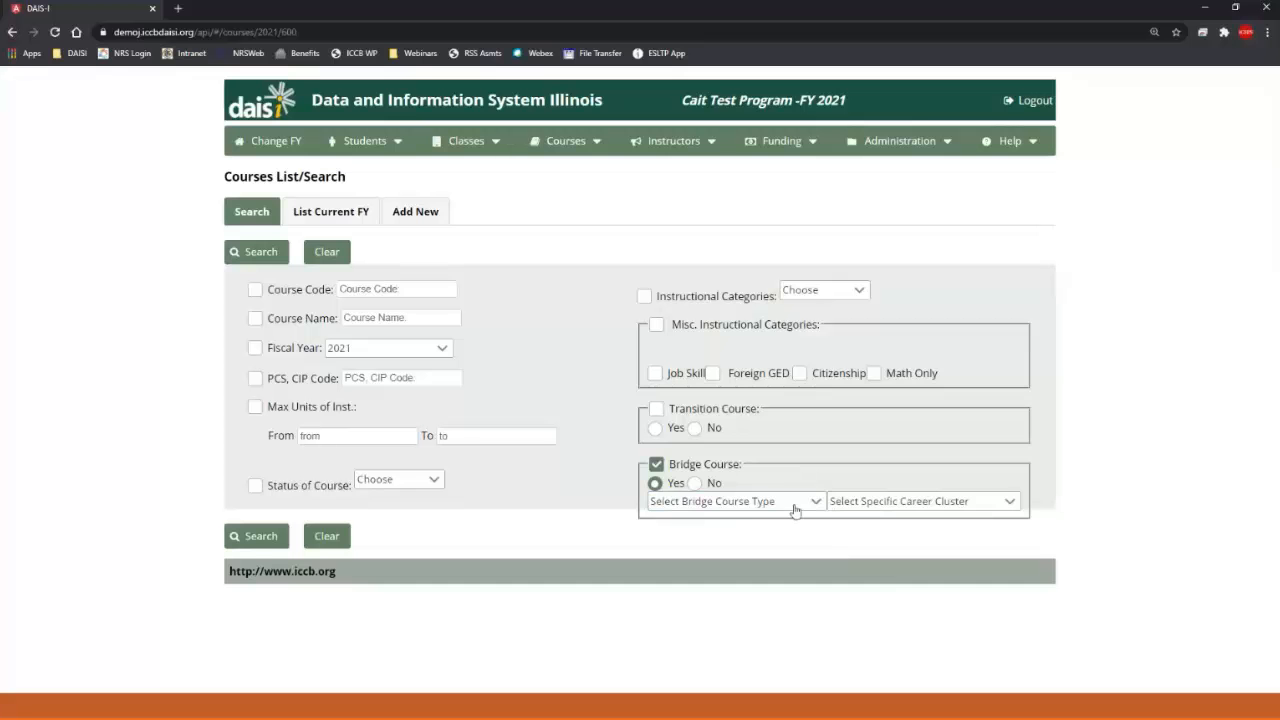
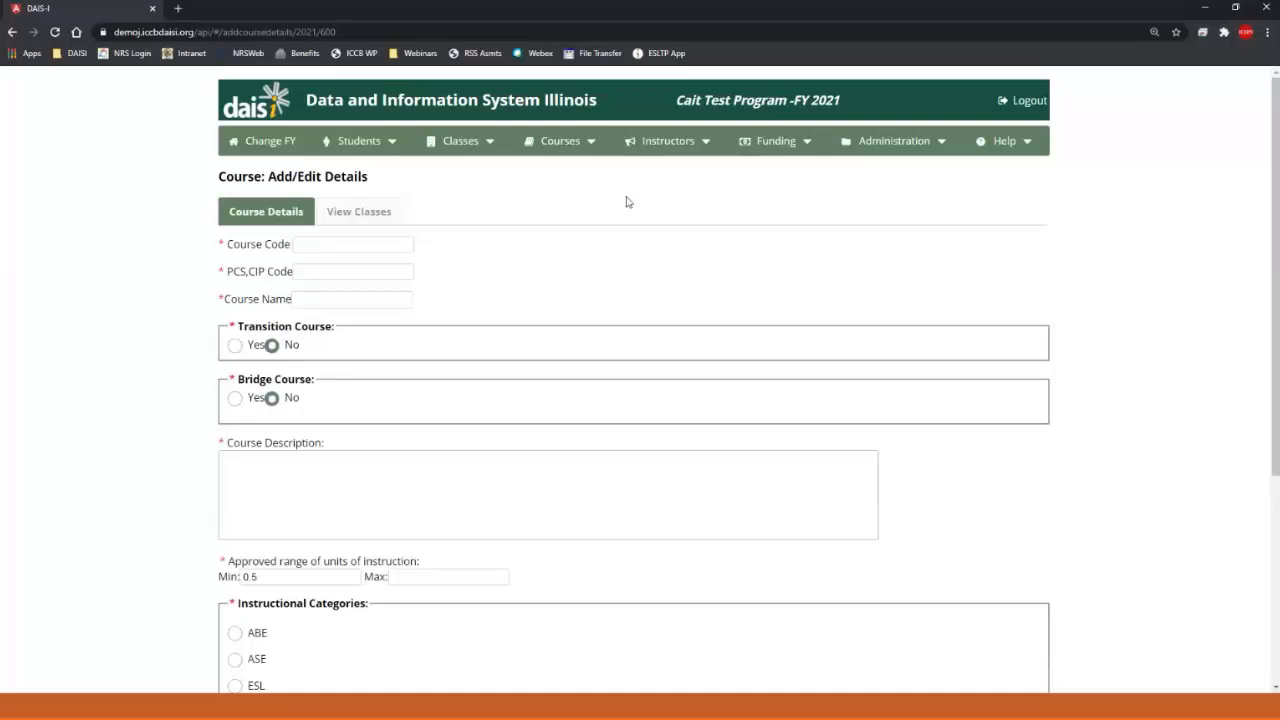
Open the details of the approved 101 ABE course from the current fiscal year's course list
click(570, 142)
click(553, 171)
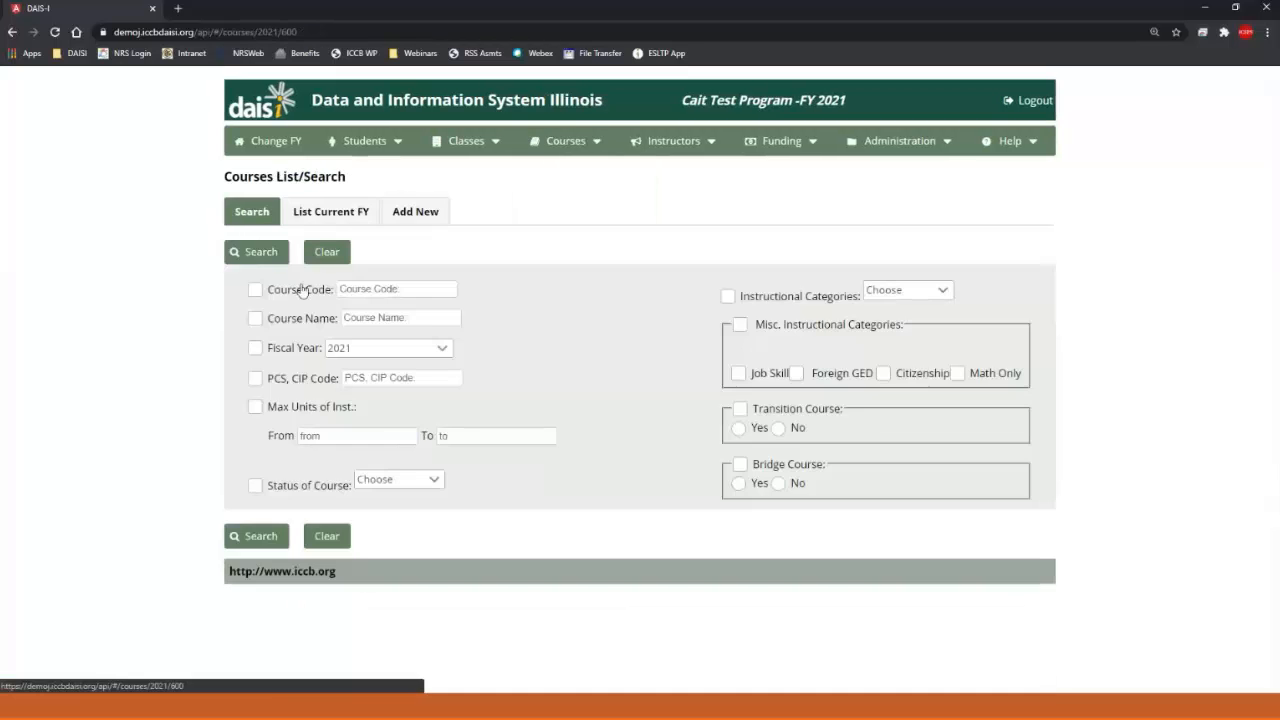
click(355, 214)
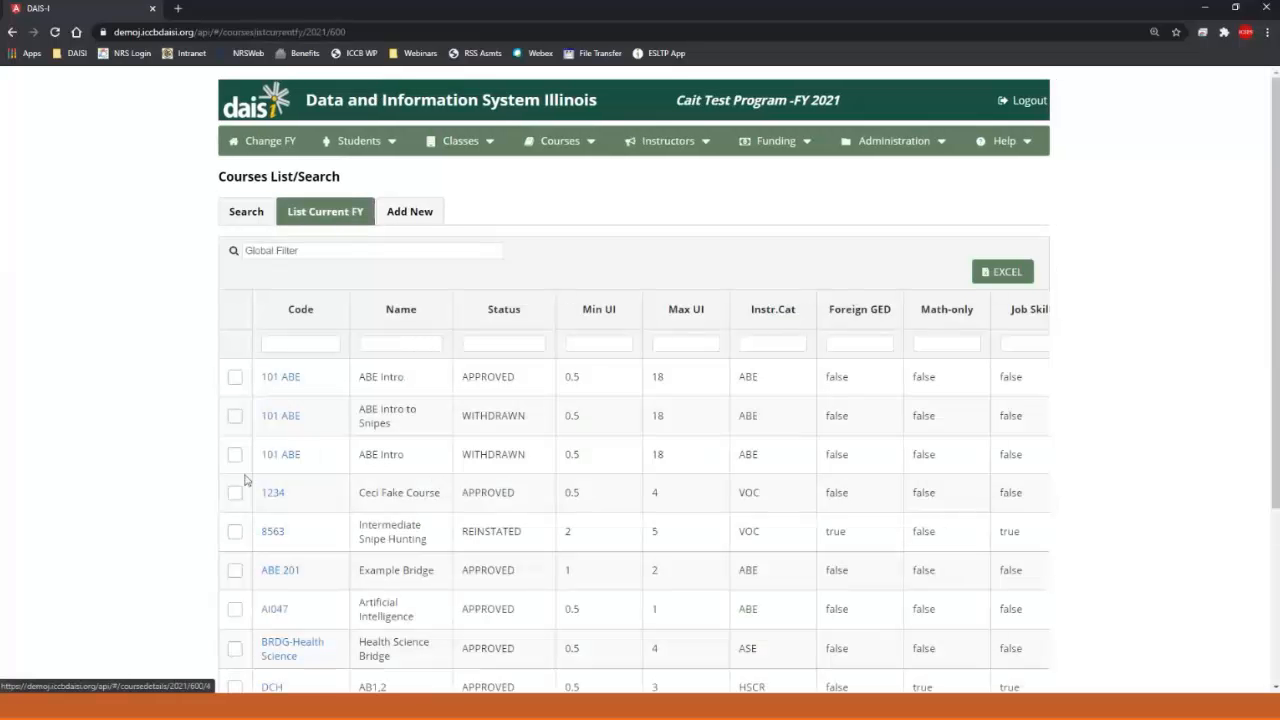
click(290, 376)
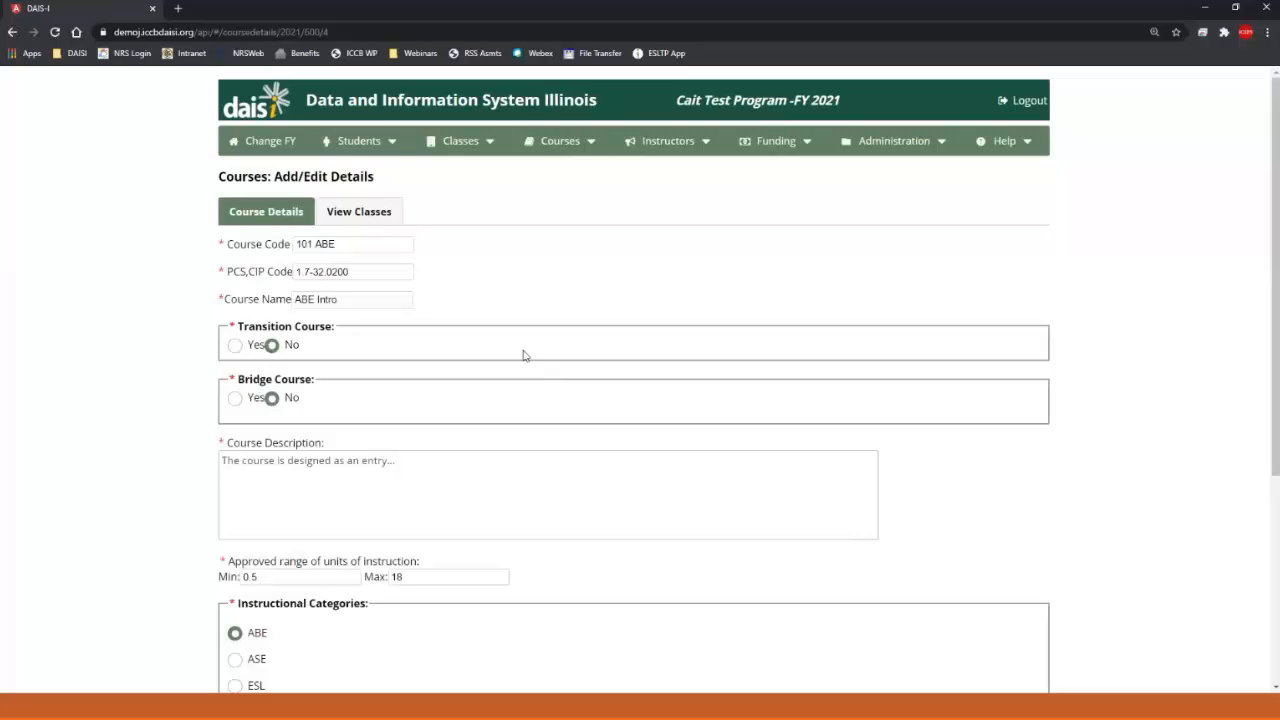
scroll(523, 354, down, 3)
scroll(523, 354, up, 3)
Set Bridge Course to Yes for 101 ABE and view the bridge course type and career cluster options
click(236, 398)
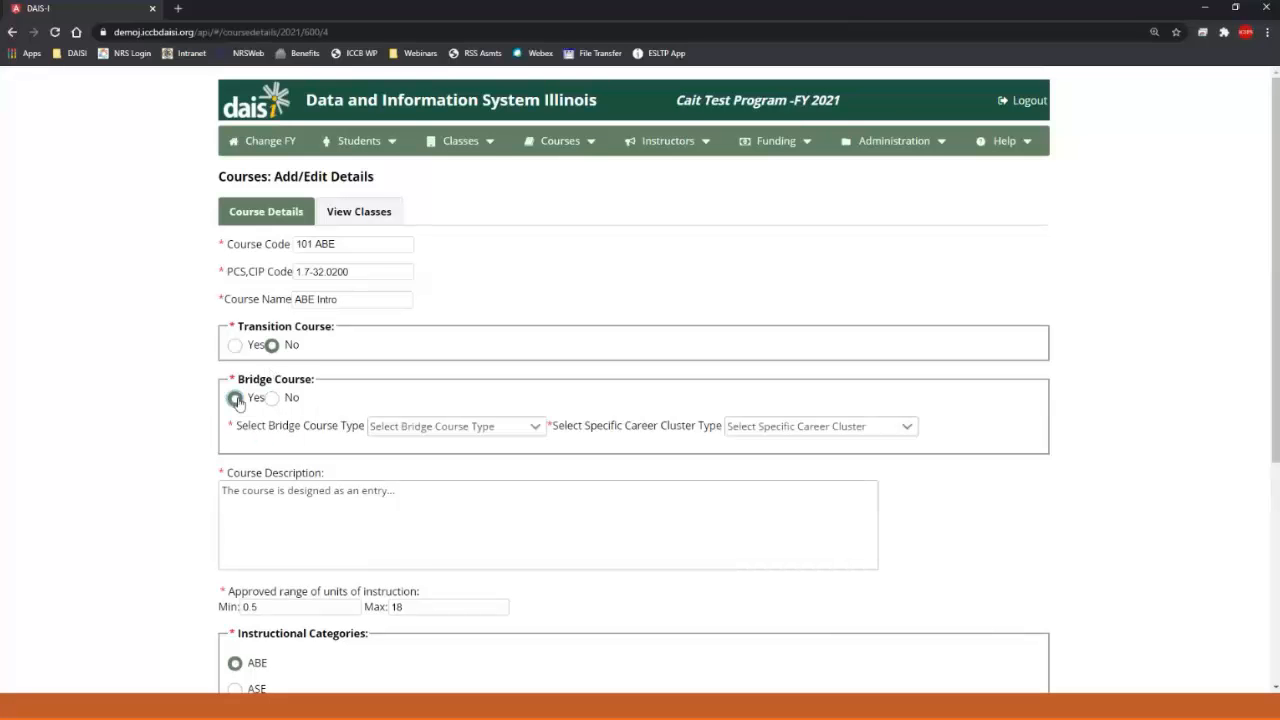
click(530, 430)
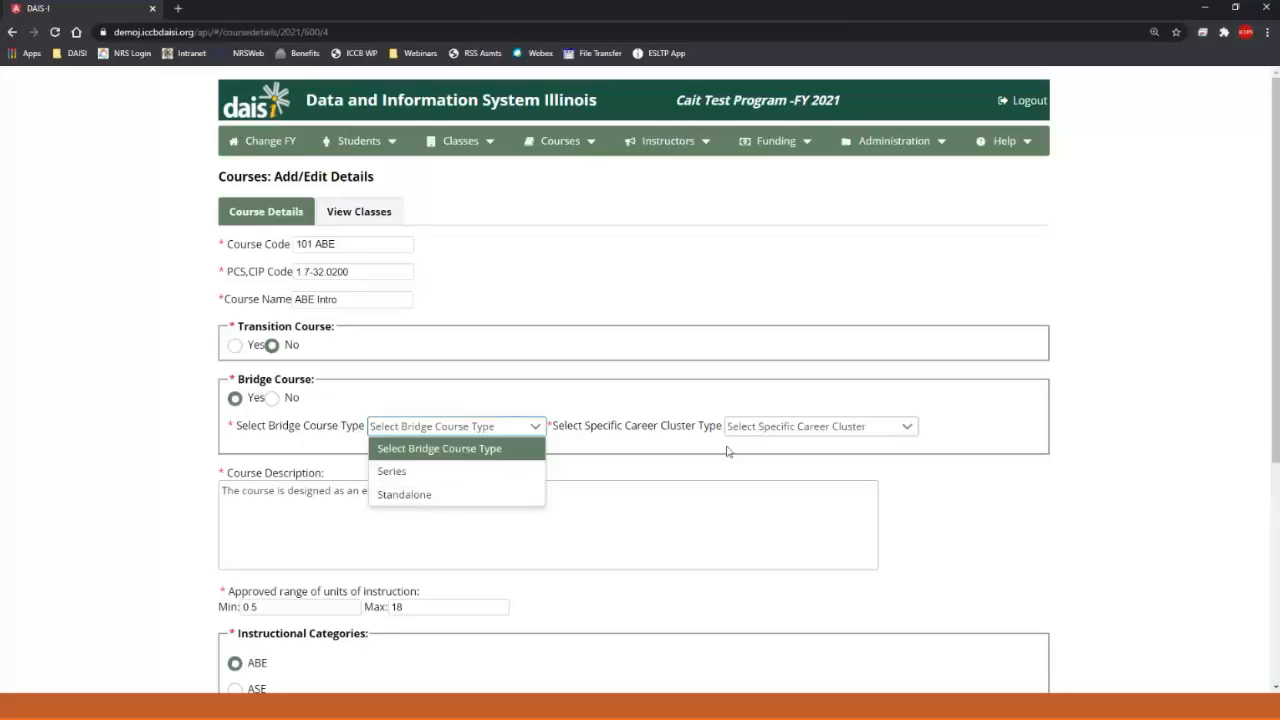
click(757, 434)
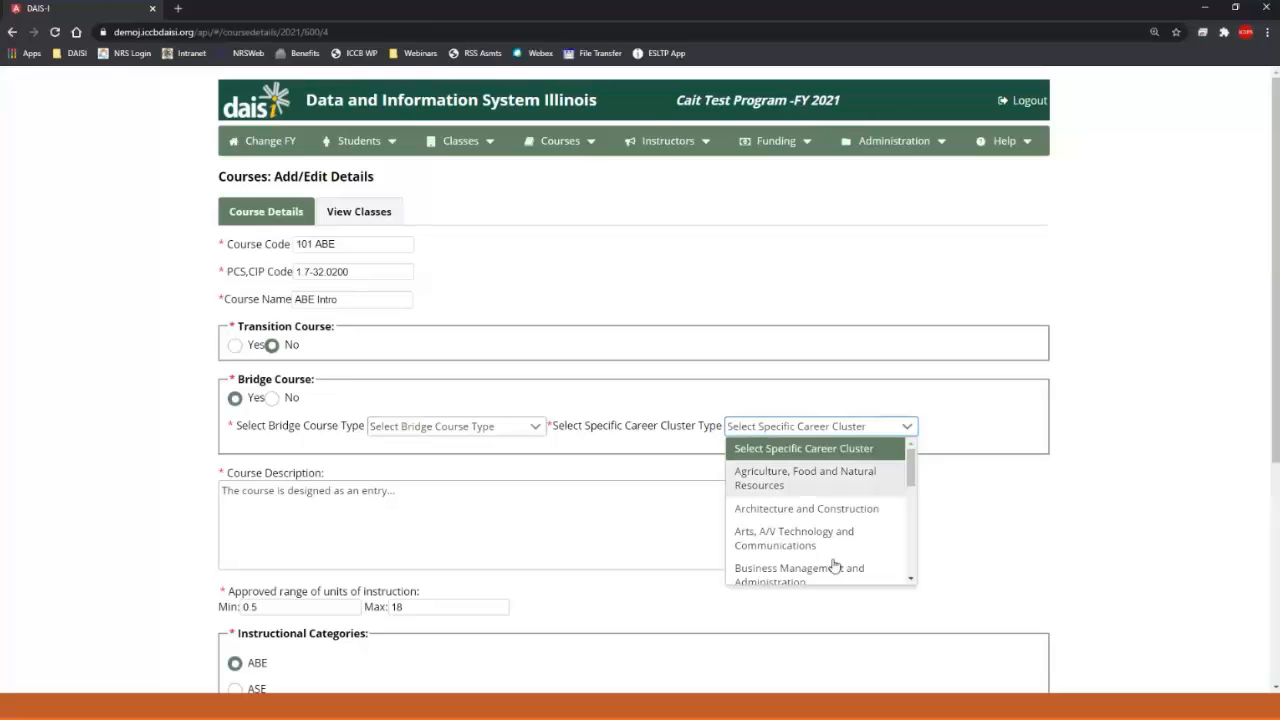
scroll(850, 536, down, 3)
scroll(850, 536, up, 5)
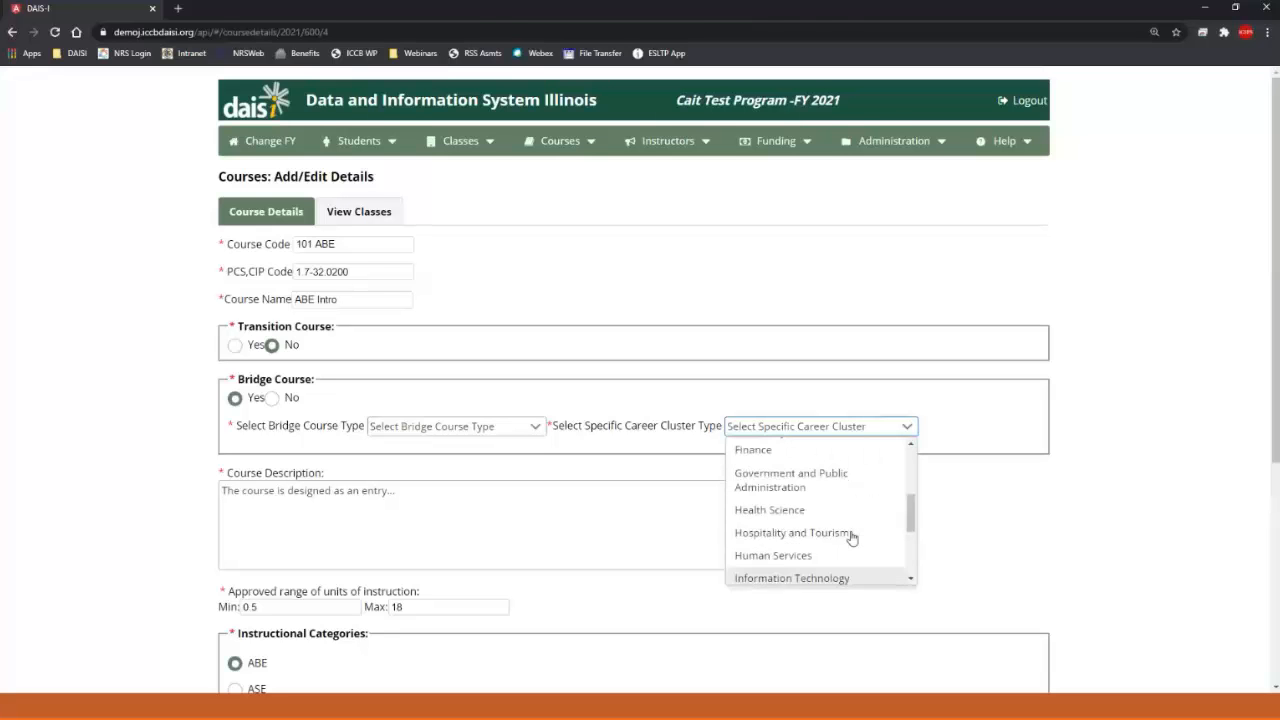
click(775, 335)
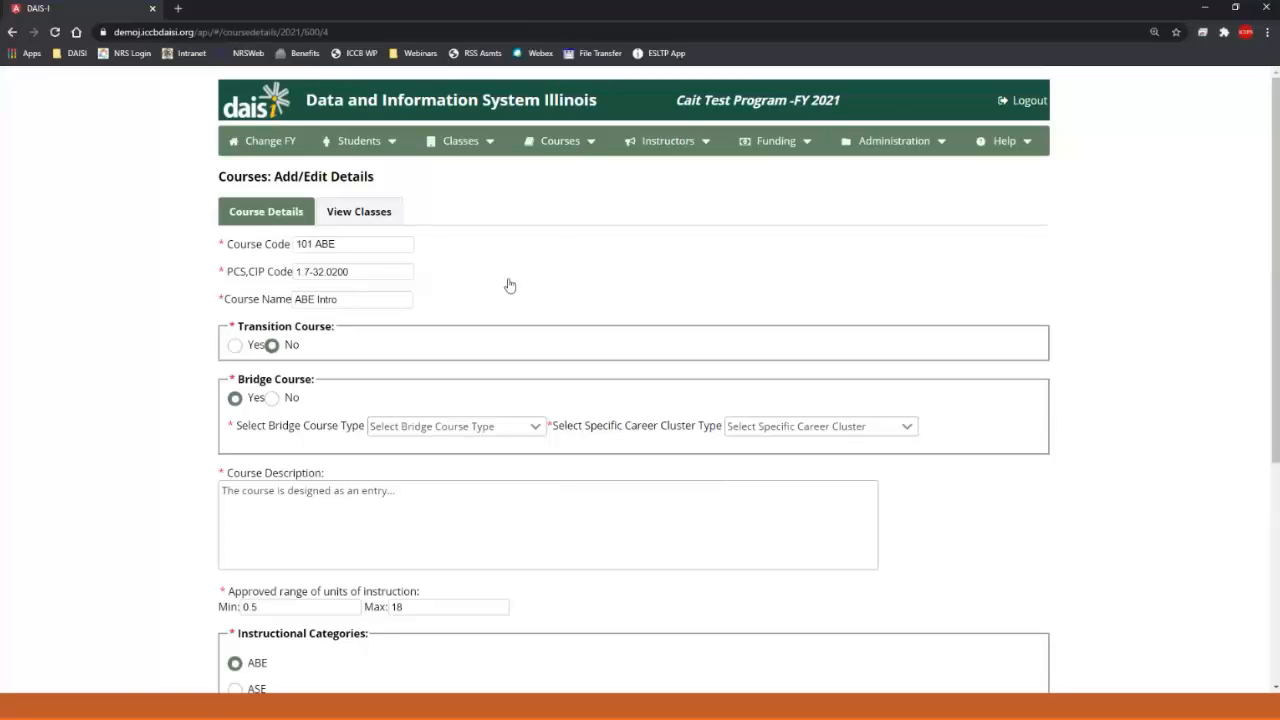
Open the class list and search page
click(478, 150)
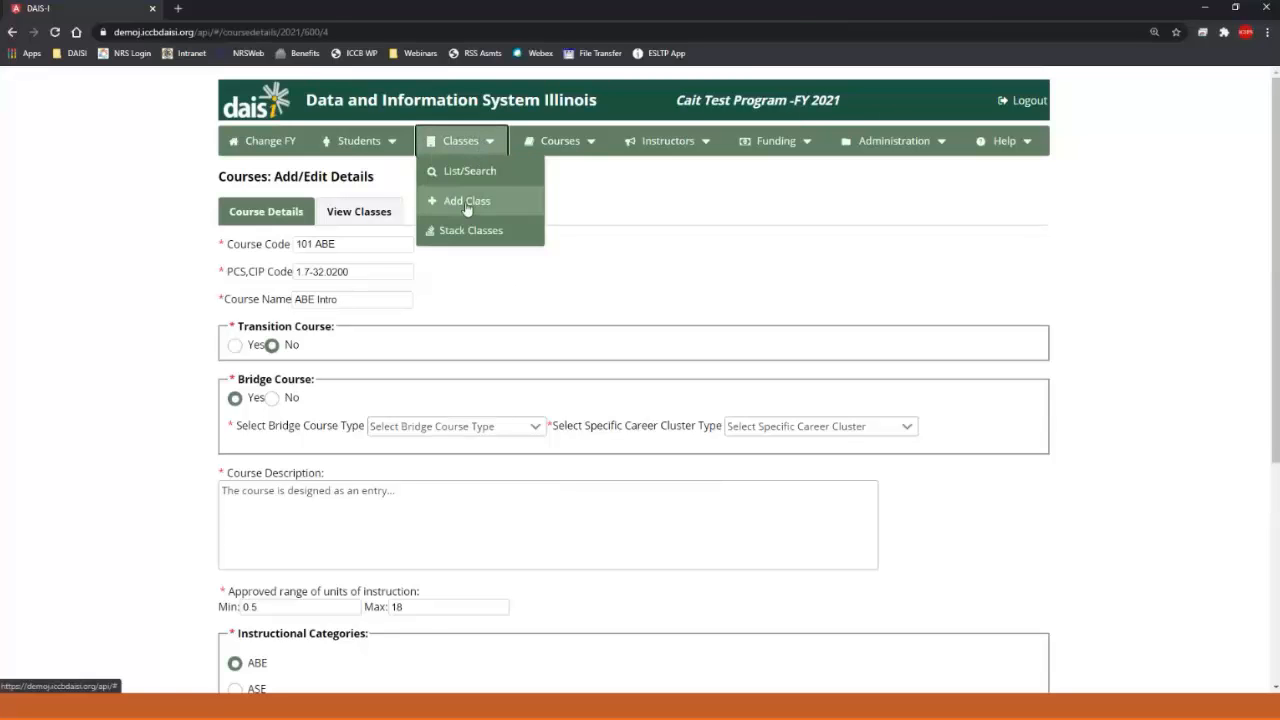
click(466, 171)
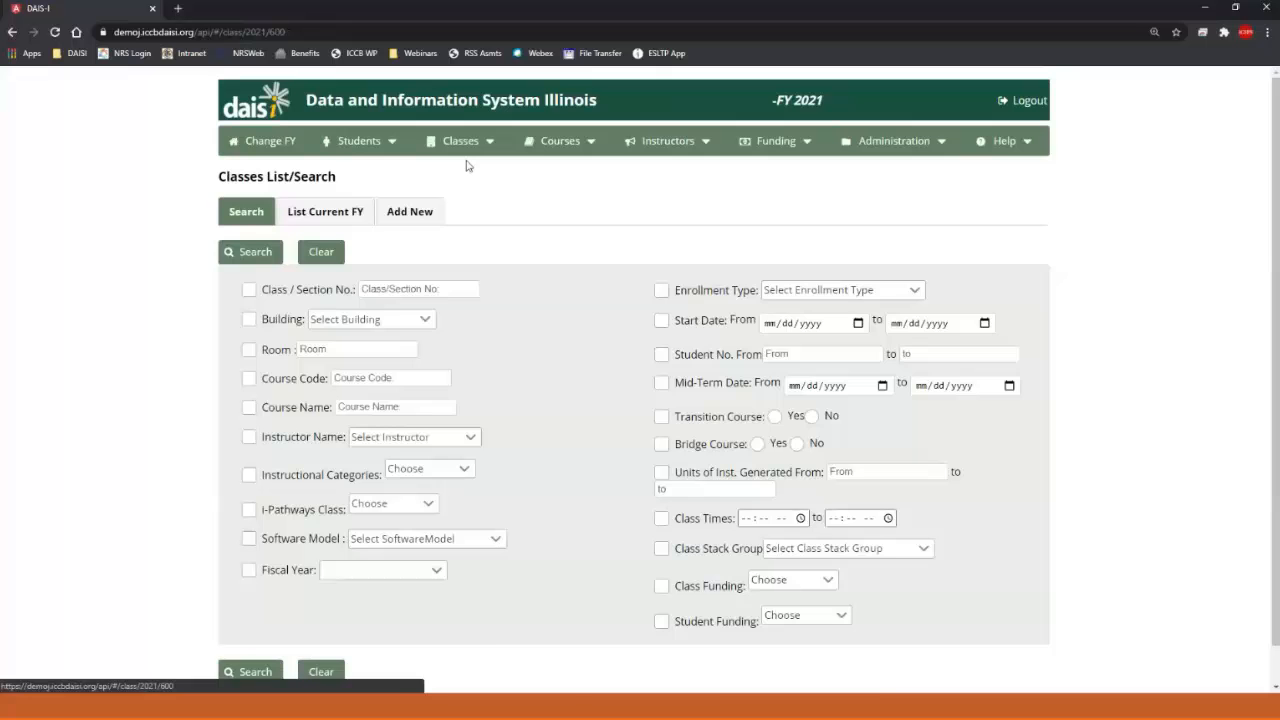
Open the ABE Reading Comp. class from the current fiscal year's class list and review its details, schedules and instructors
click(356, 213)
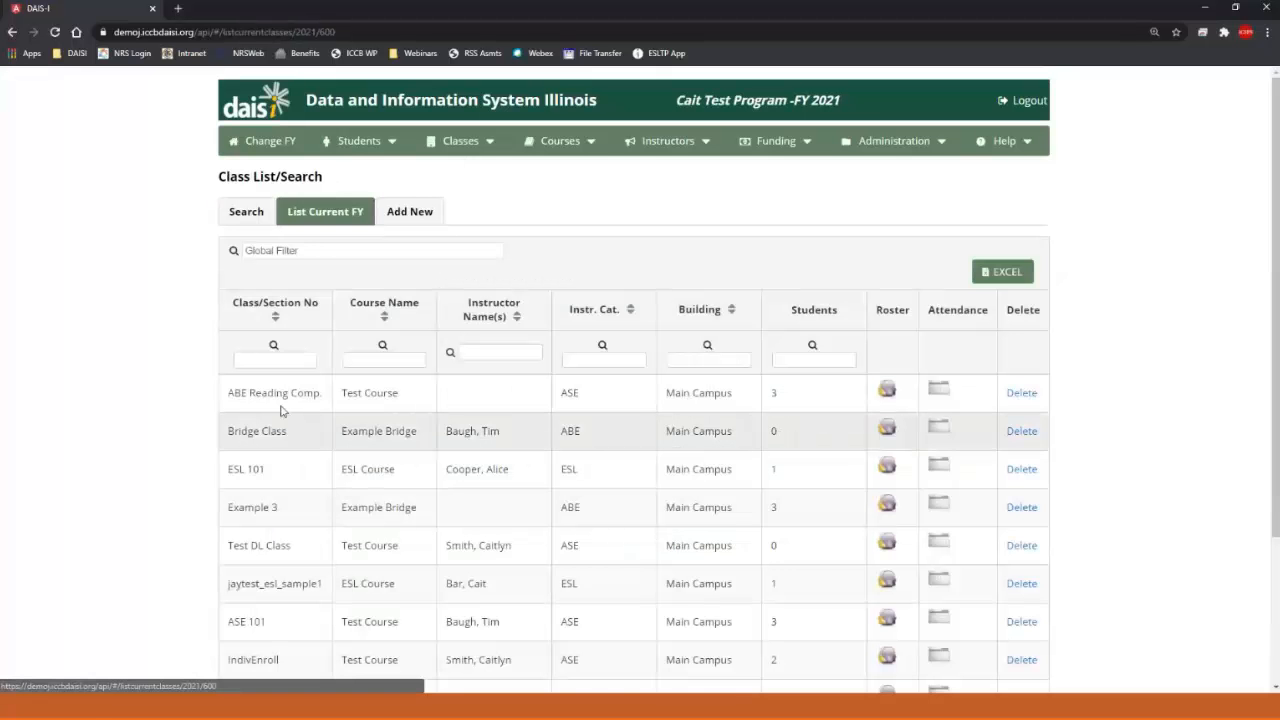
click(281, 408)
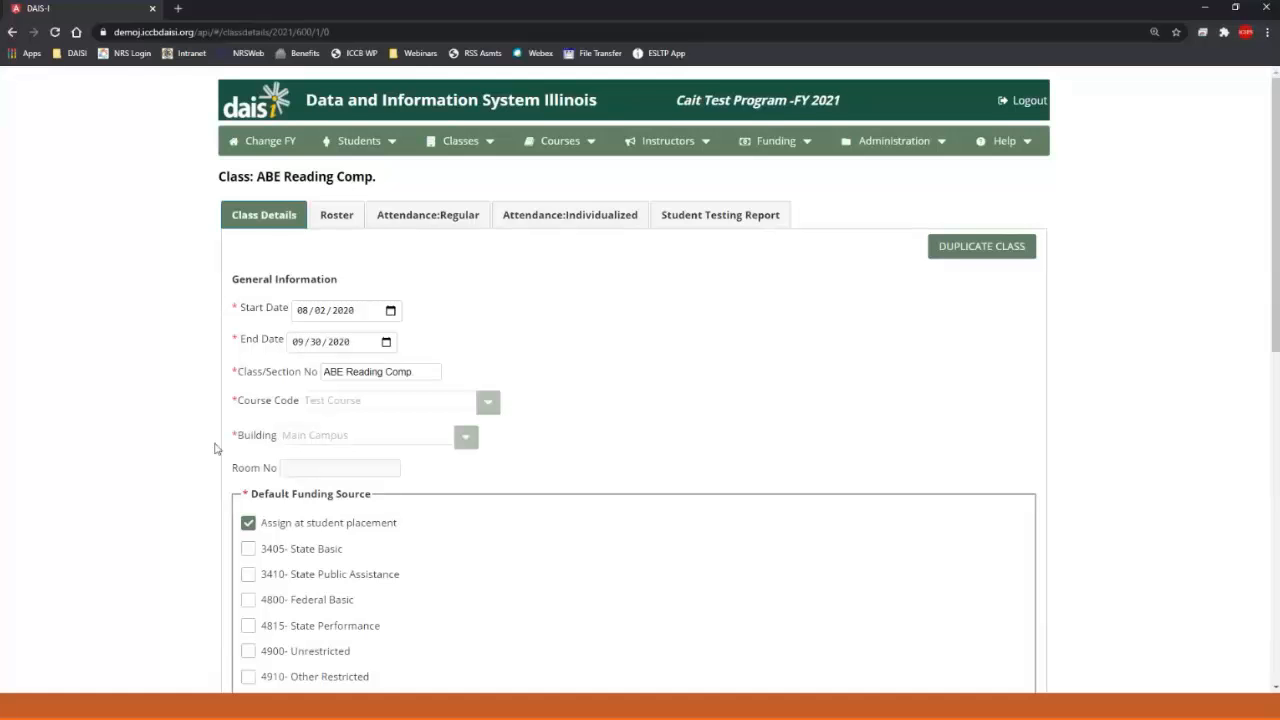
scroll(551, 530, down, 5)
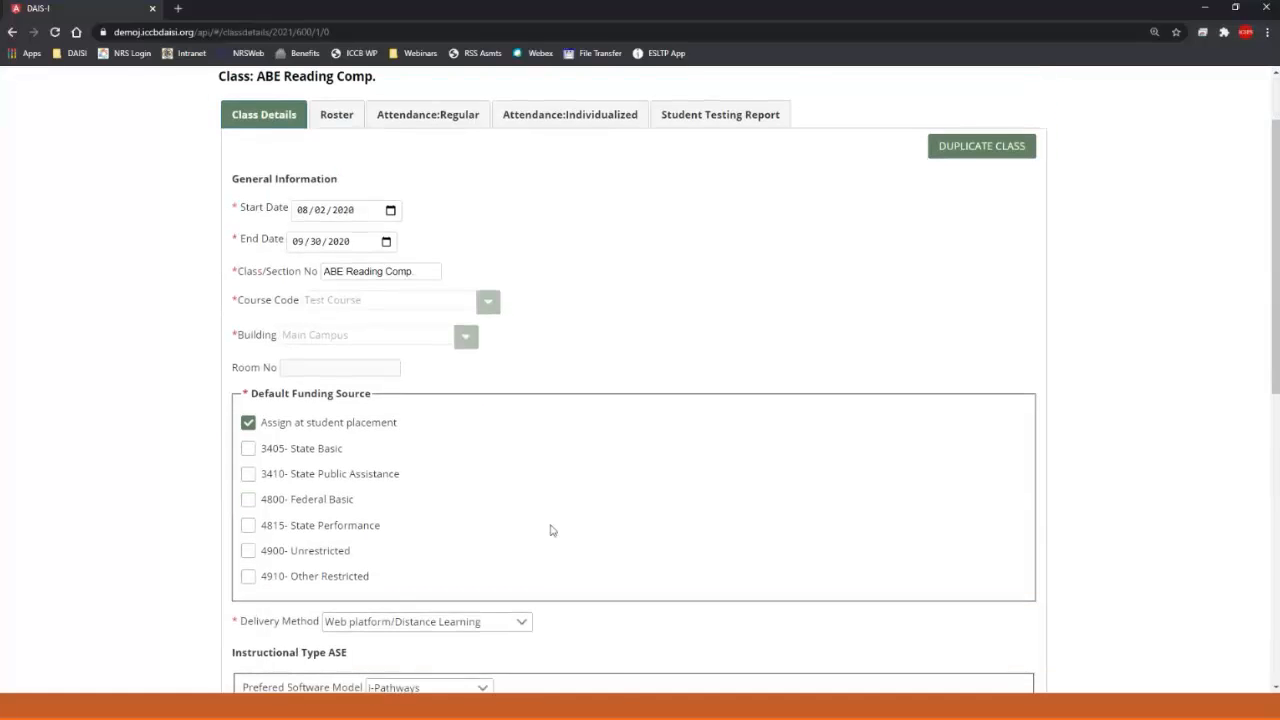
scroll(551, 530, down, 3)
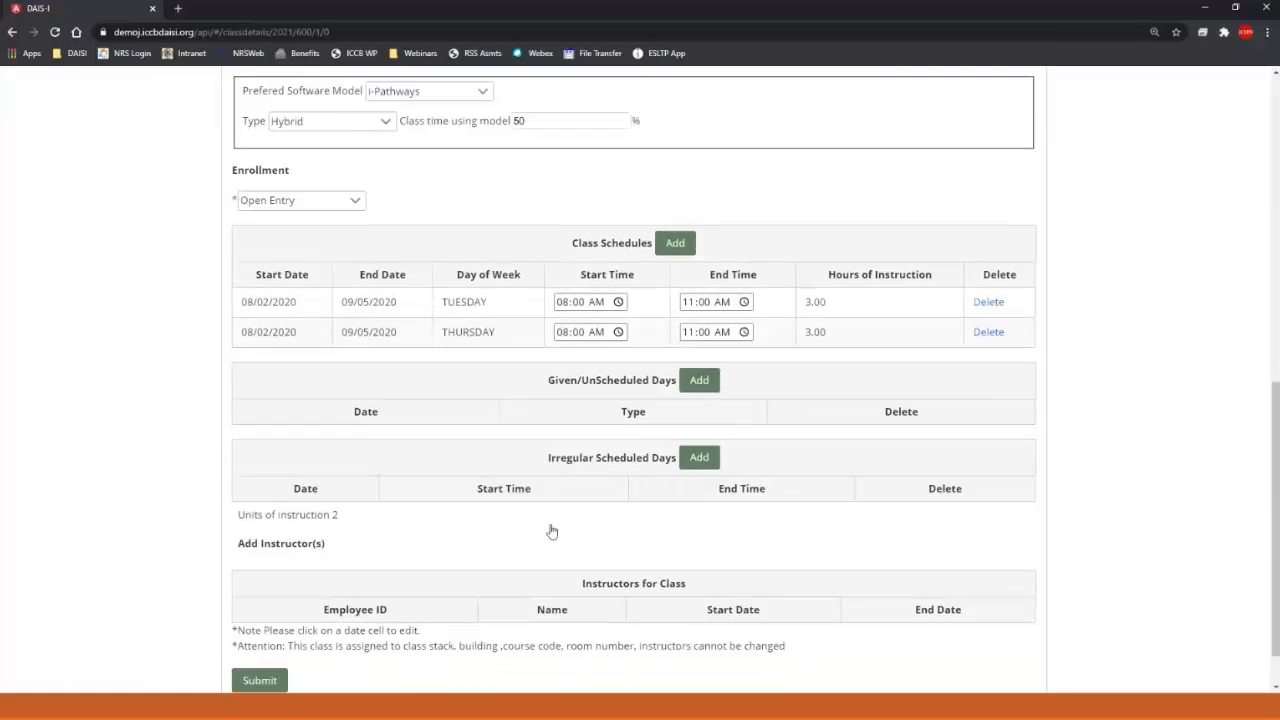
scroll(551, 300, up, 7)
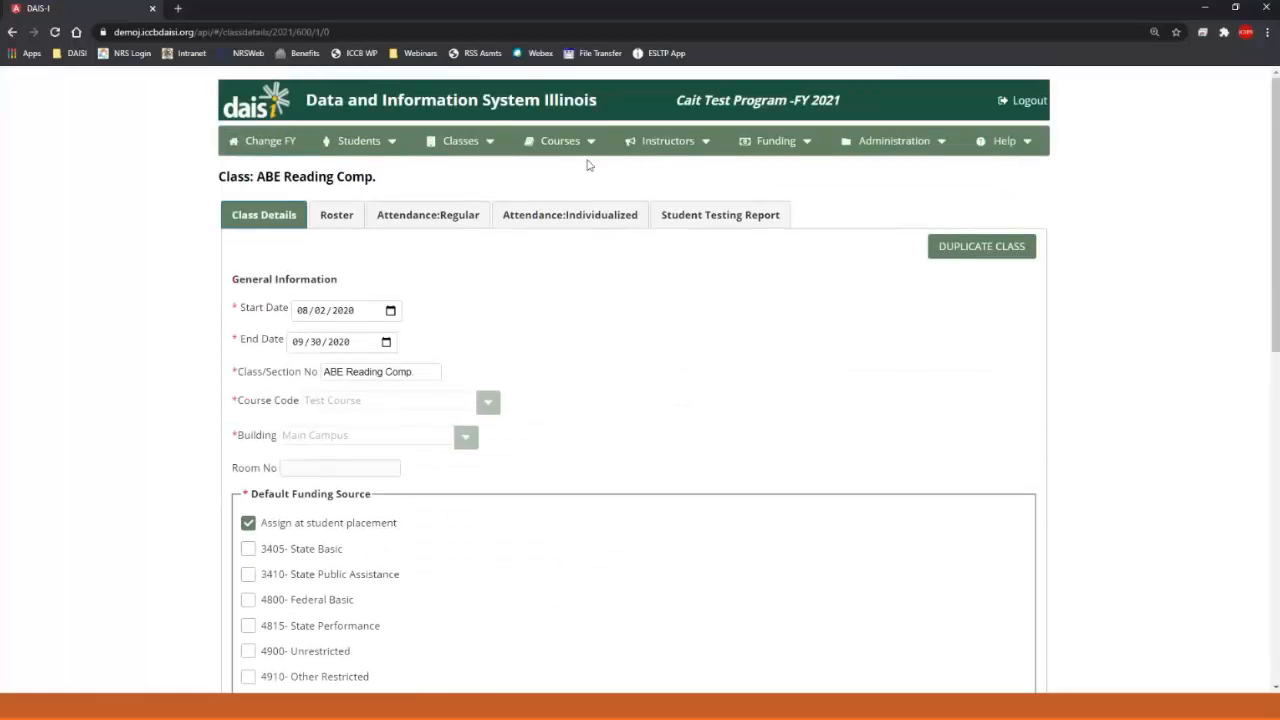
Open the details of the ABE Intro to Snipes course from the current fiscal year's course list
click(585, 146)
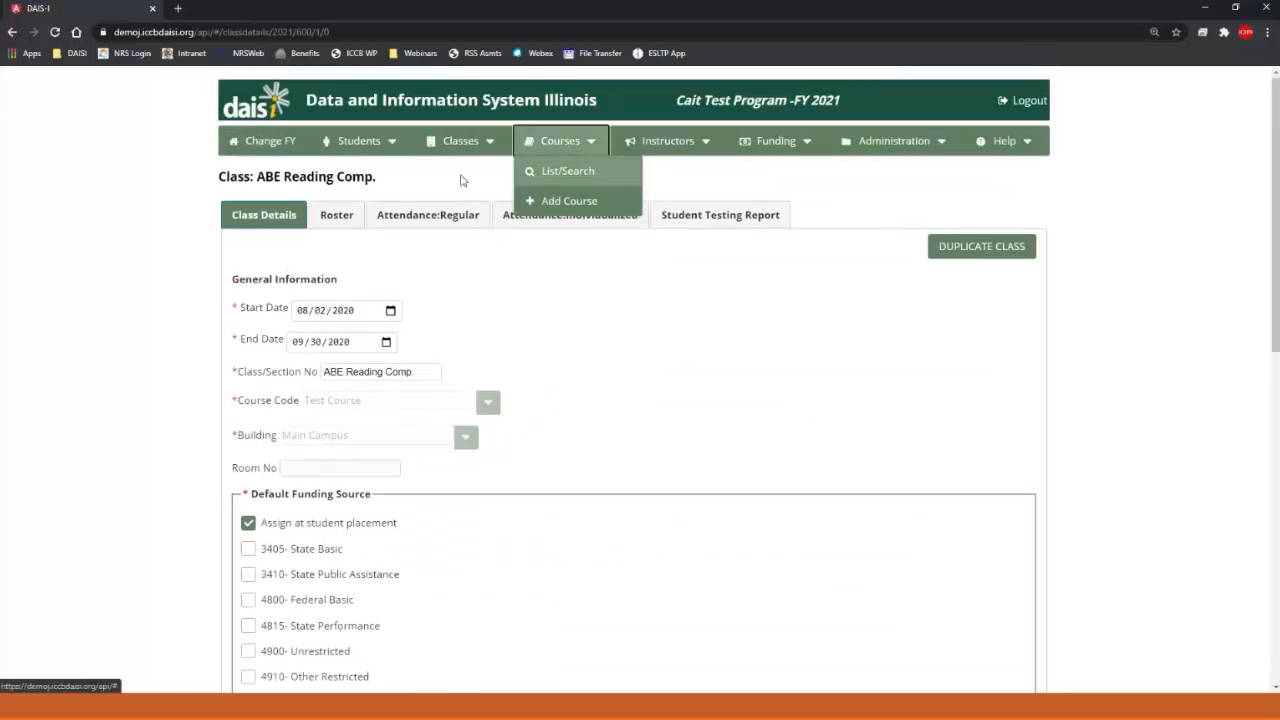
click(566, 174)
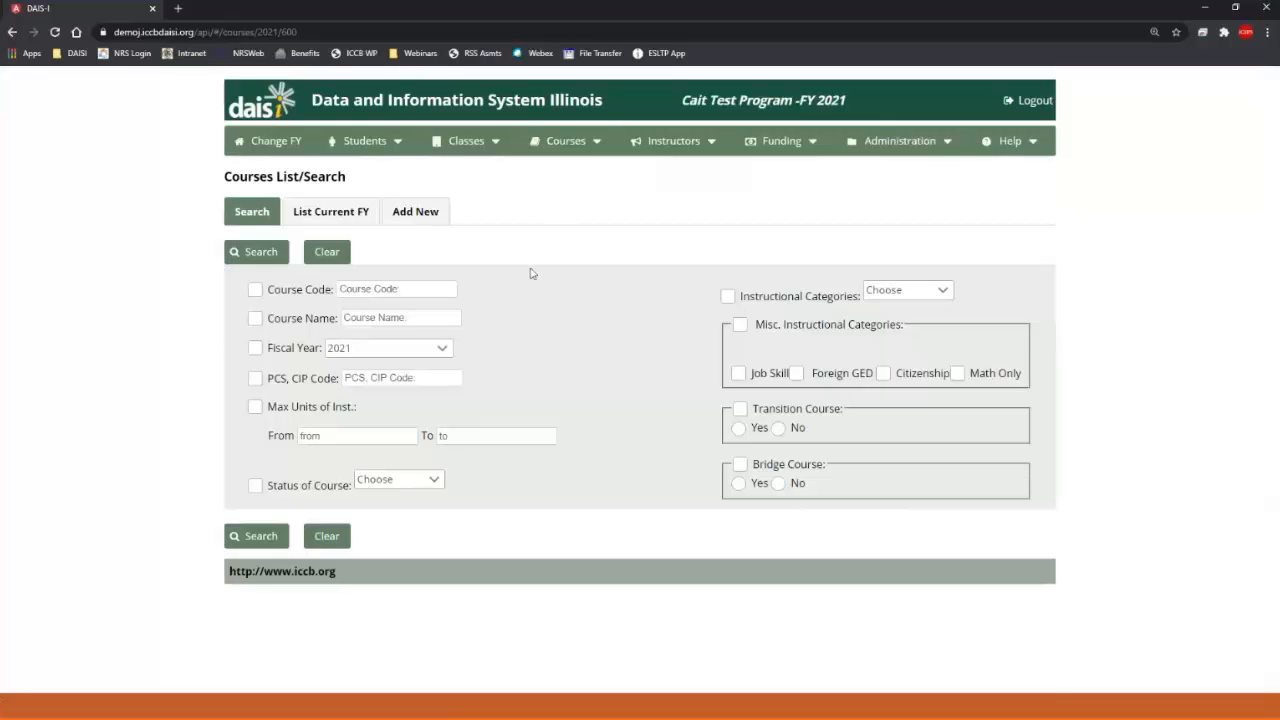
click(310, 210)
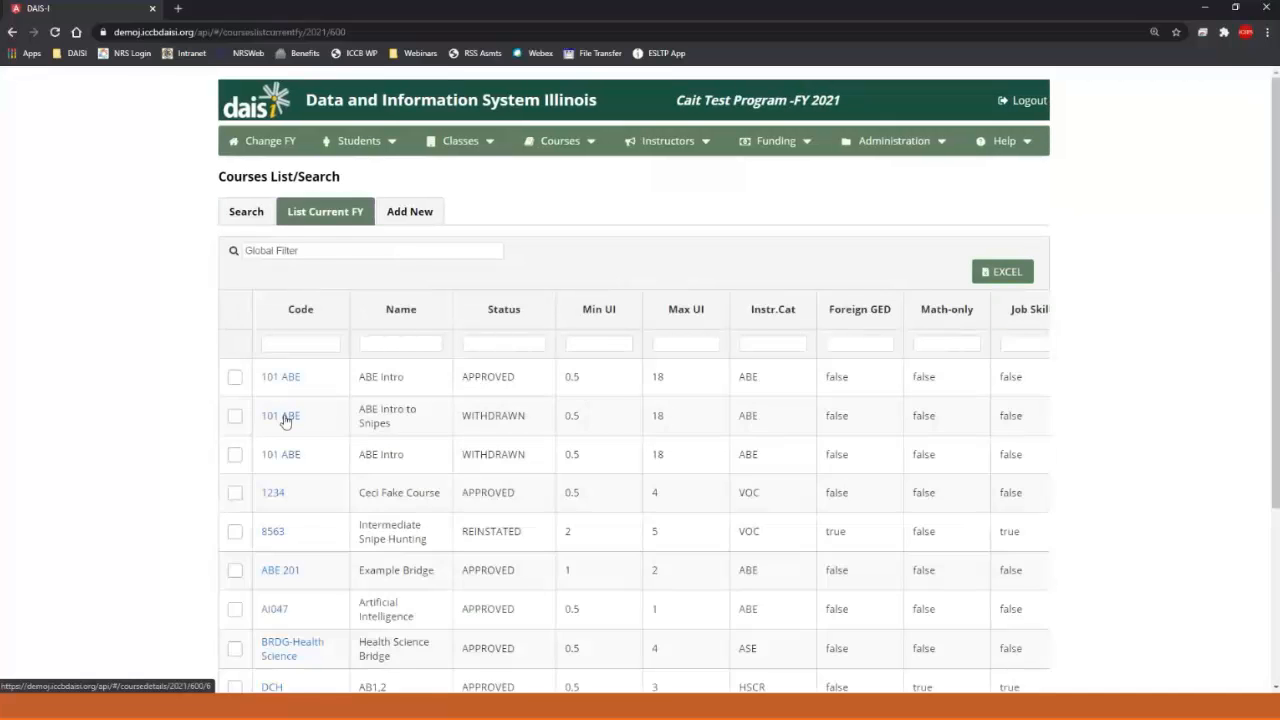
click(285, 416)
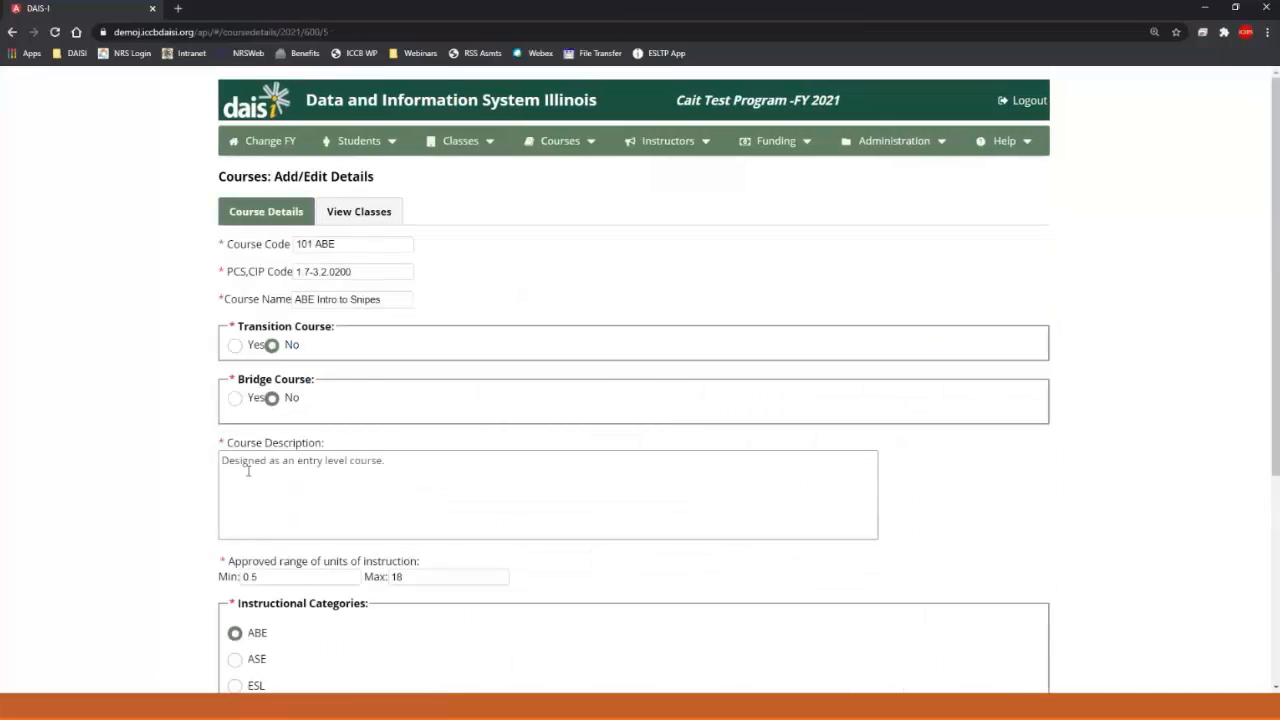
Set Transition Course and Bridge Course to Yes and shorten the PCS,CIP Code to 3.2.0200
click(235, 398)
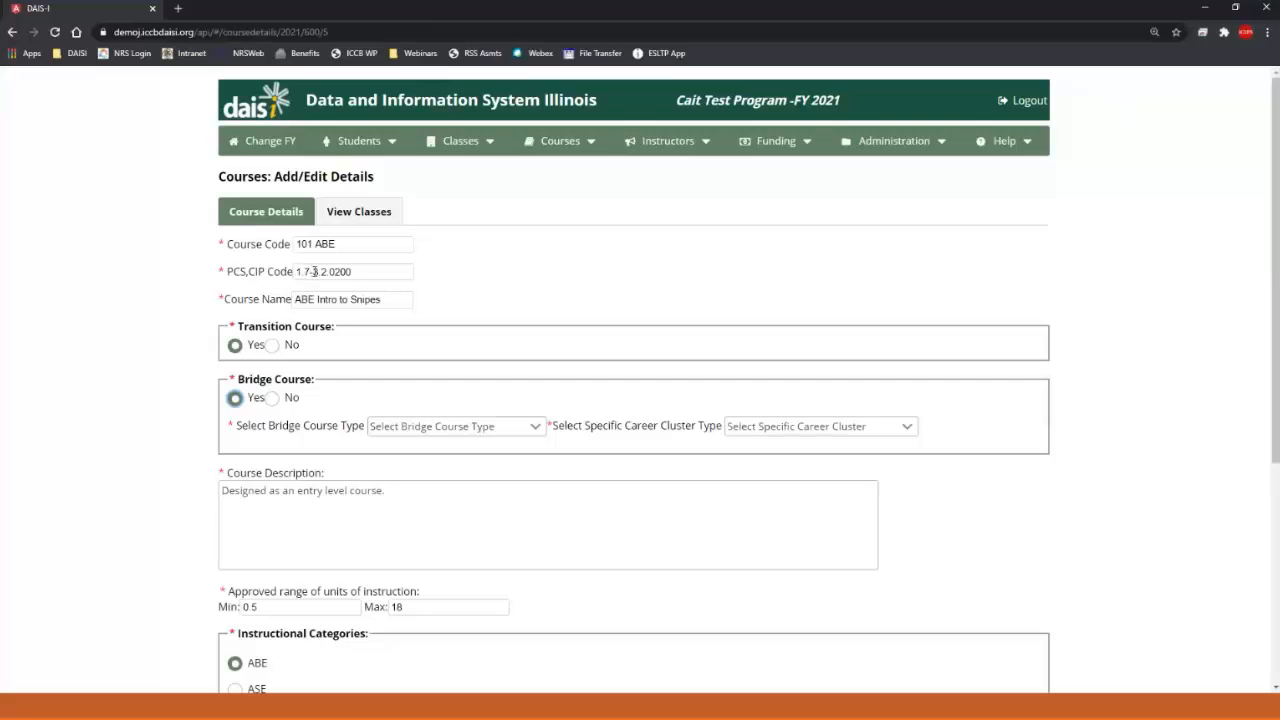
click(313, 271)
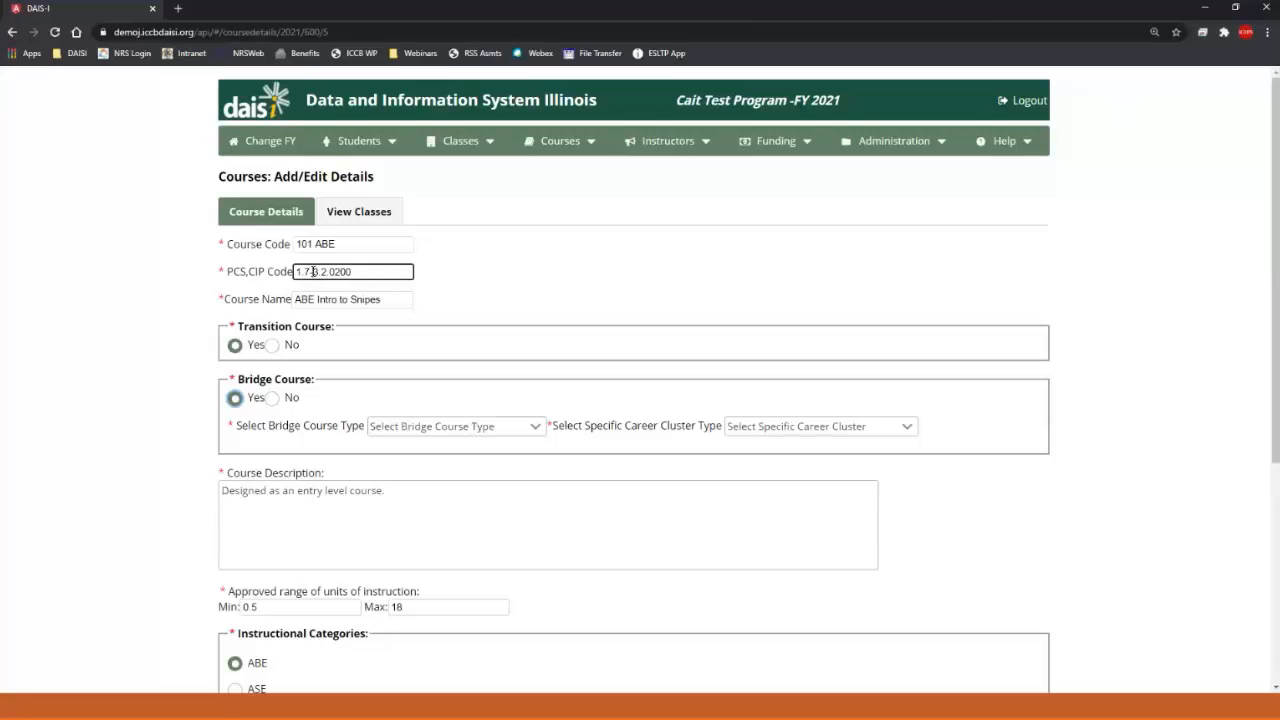
drag(313, 271, 293, 271)
key(BackSpace)
click(574, 215)
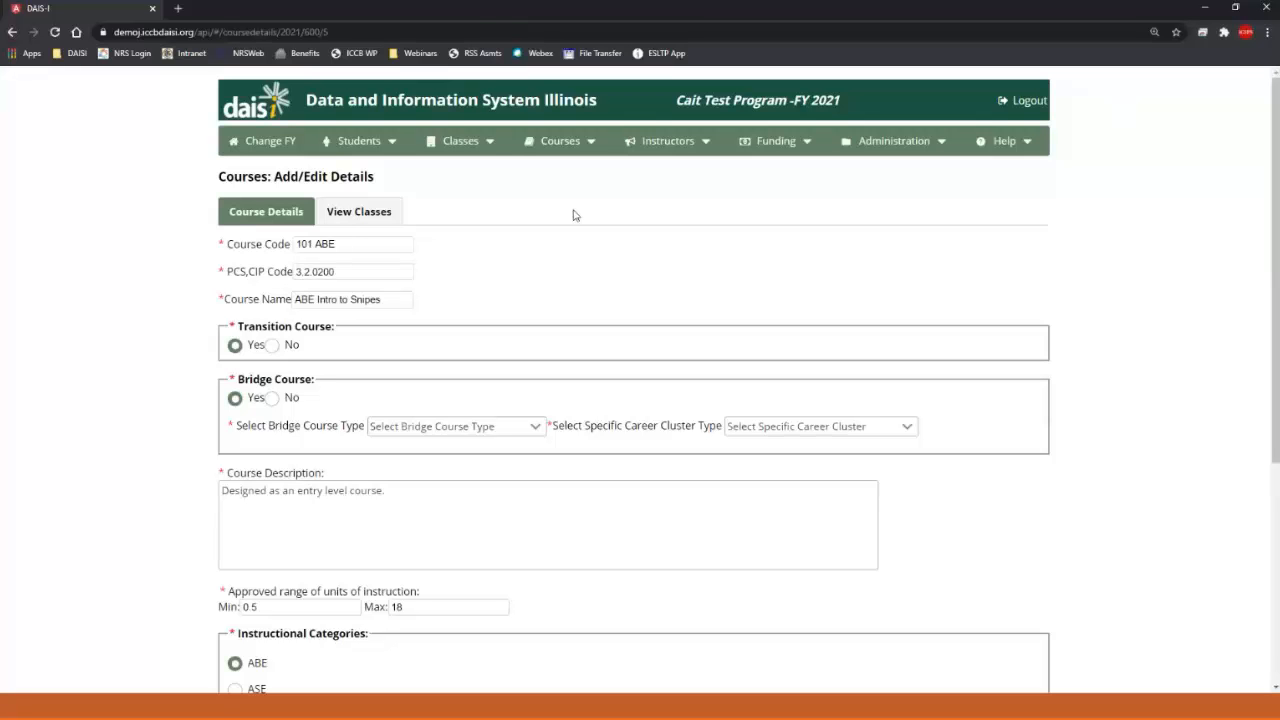
View the bridge course type options and look over the remaining course details
click(432, 503)
click(523, 426)
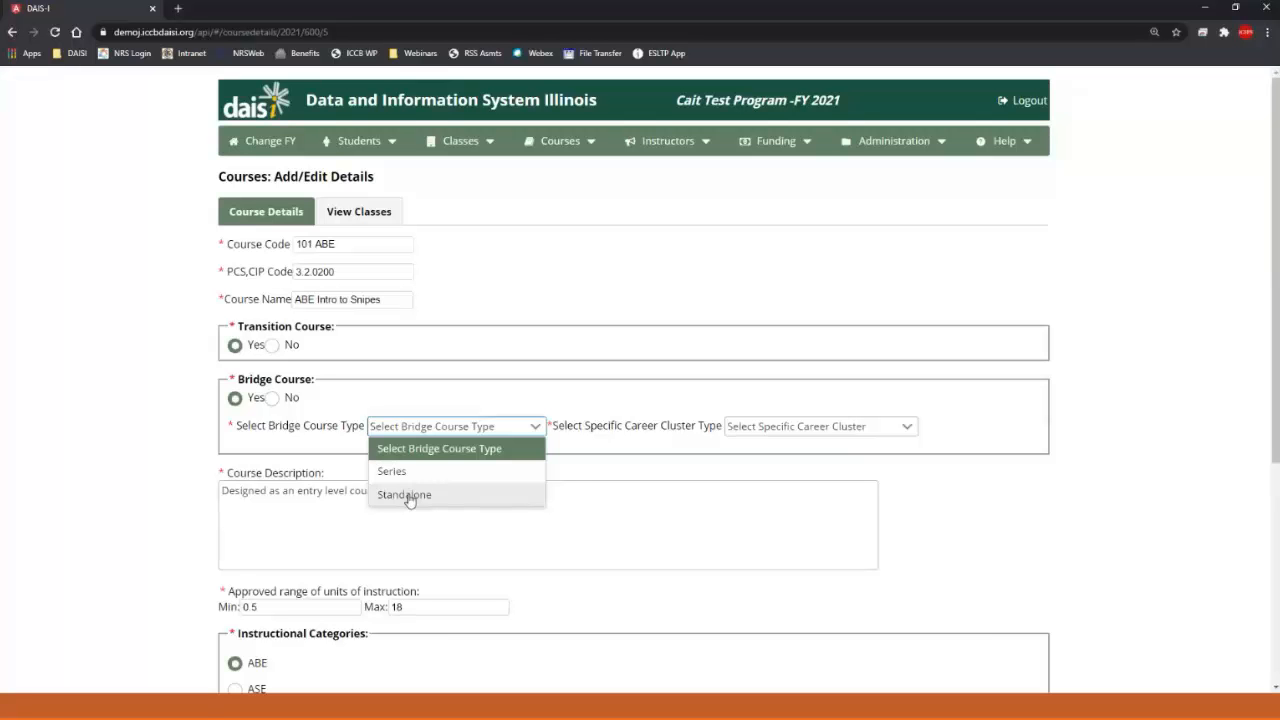
click(731, 401)
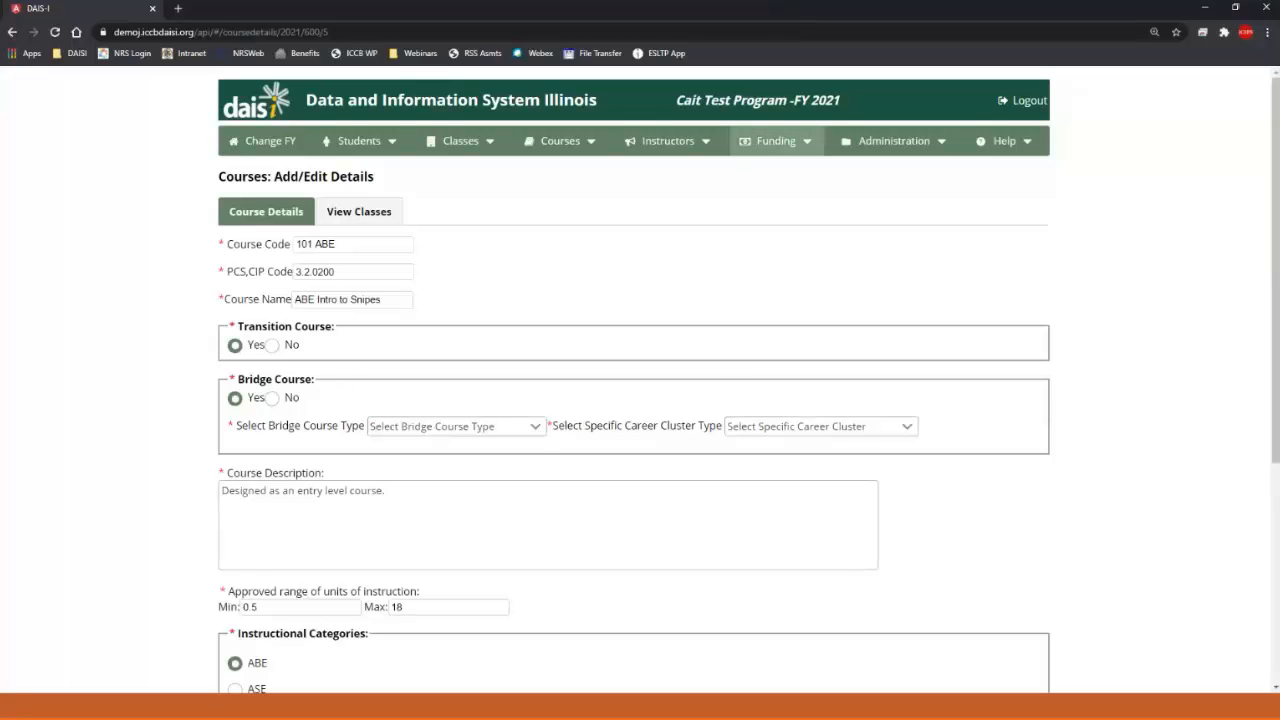
click(784, 20)
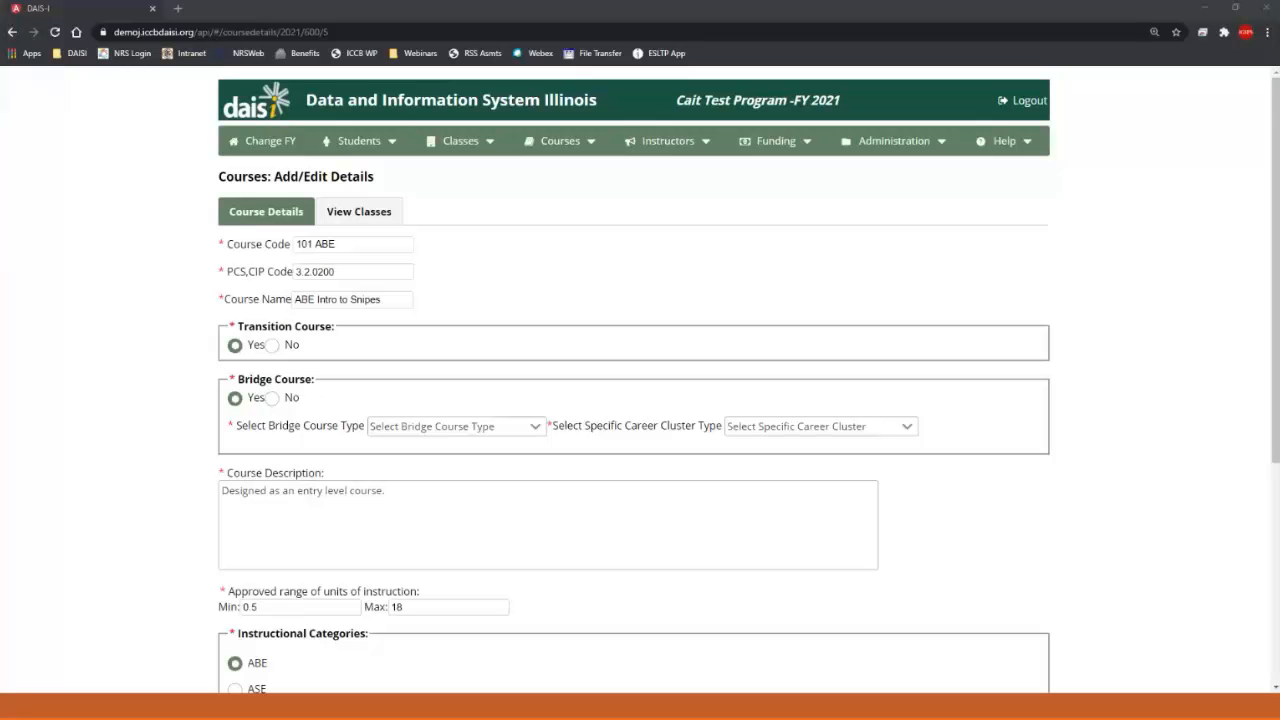
click(129, 257)
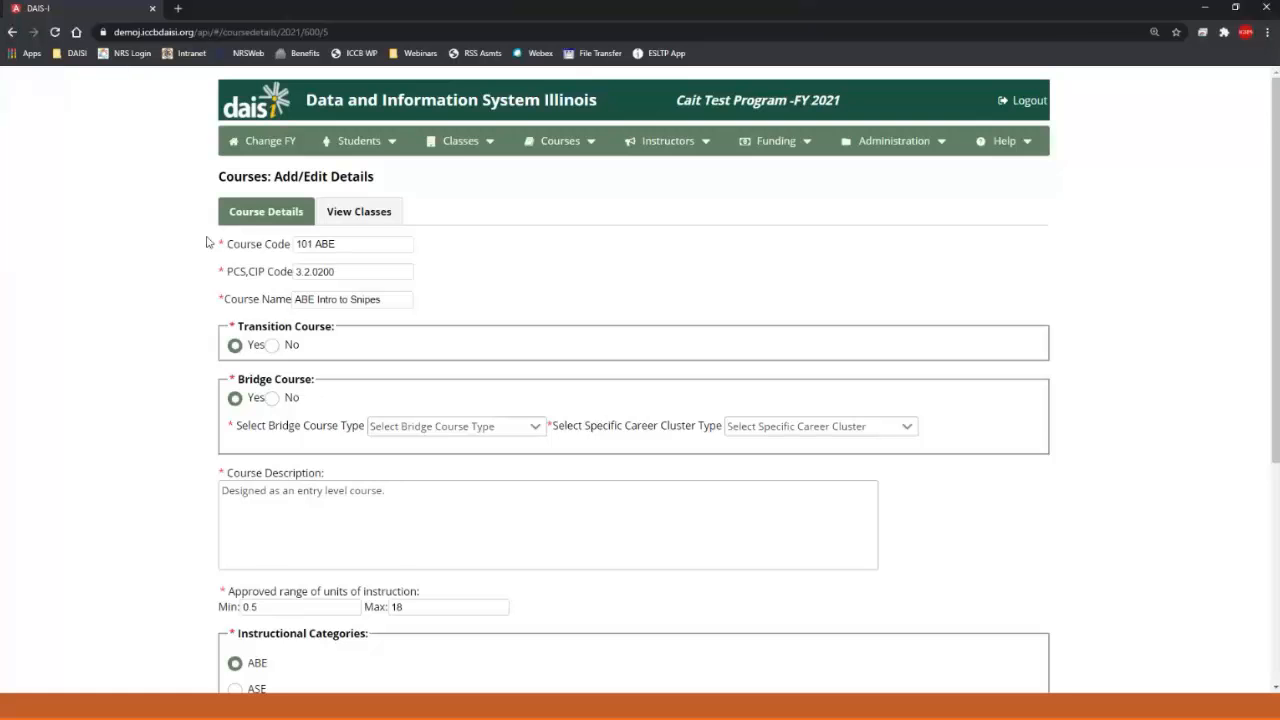
scroll(207, 242, down, 3)
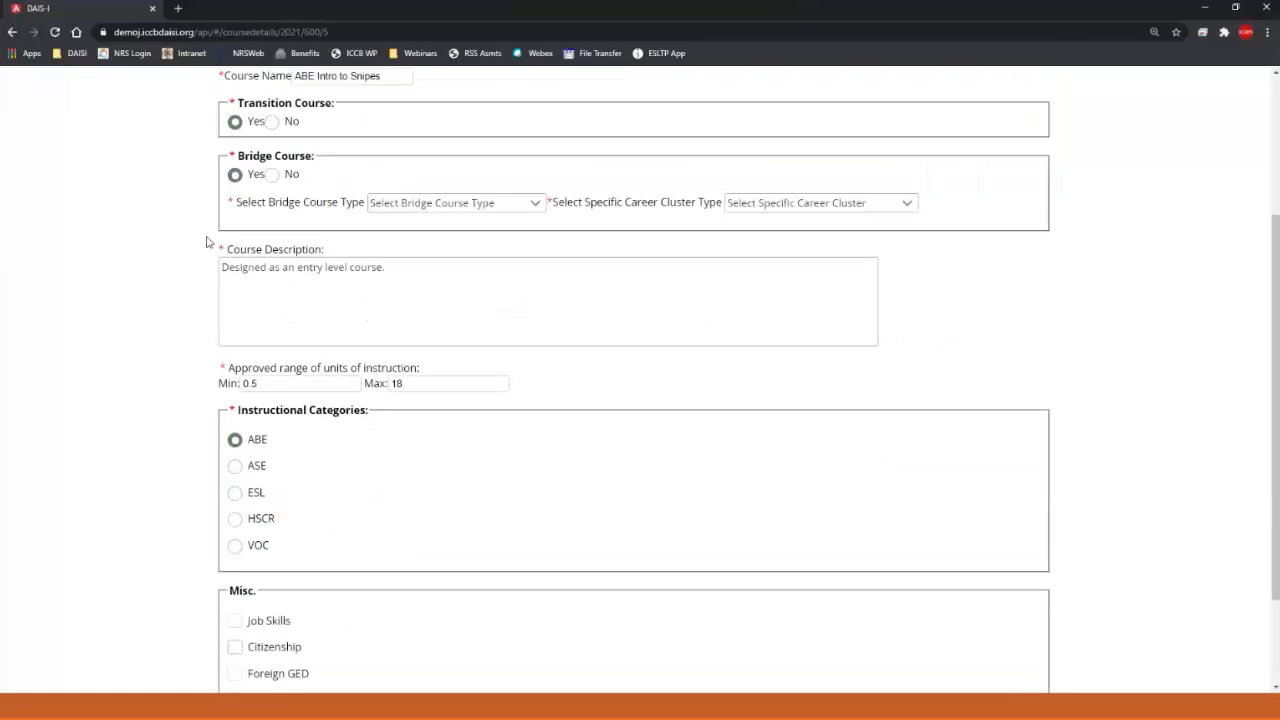
scroll(207, 242, up, 3)
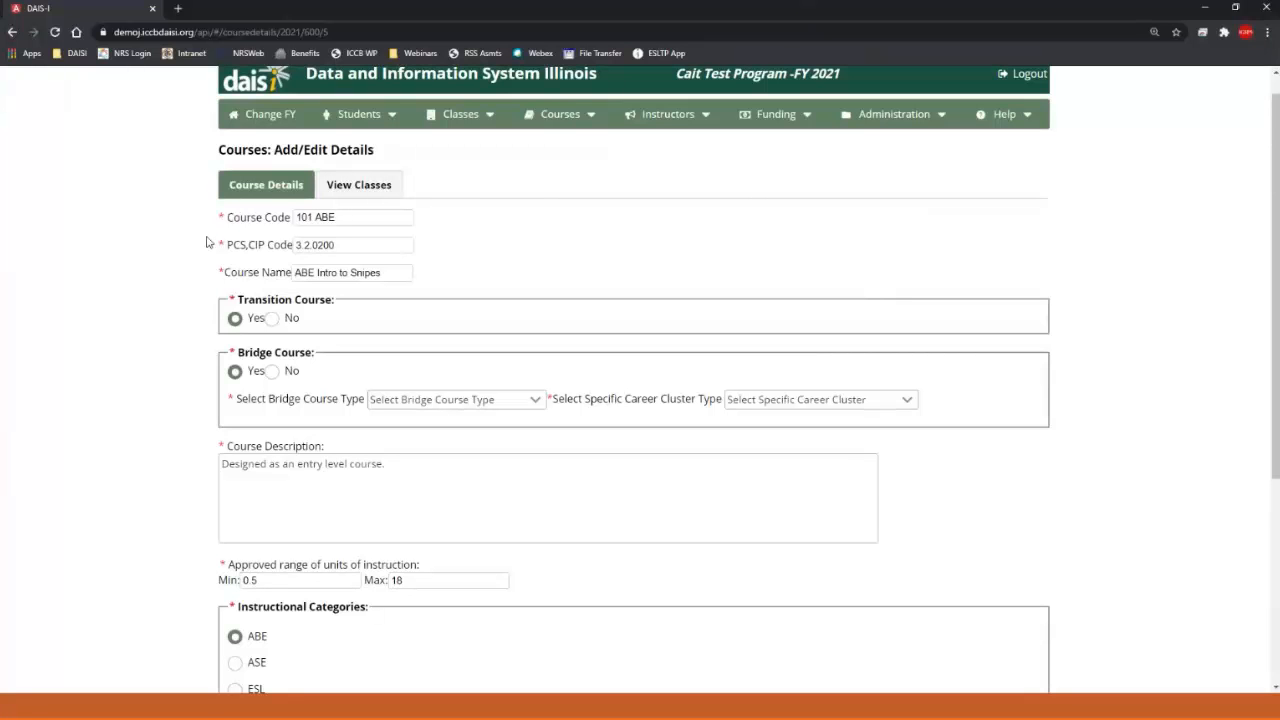
Open the fifth student's record from the current fiscal year's student list
click(393, 123)
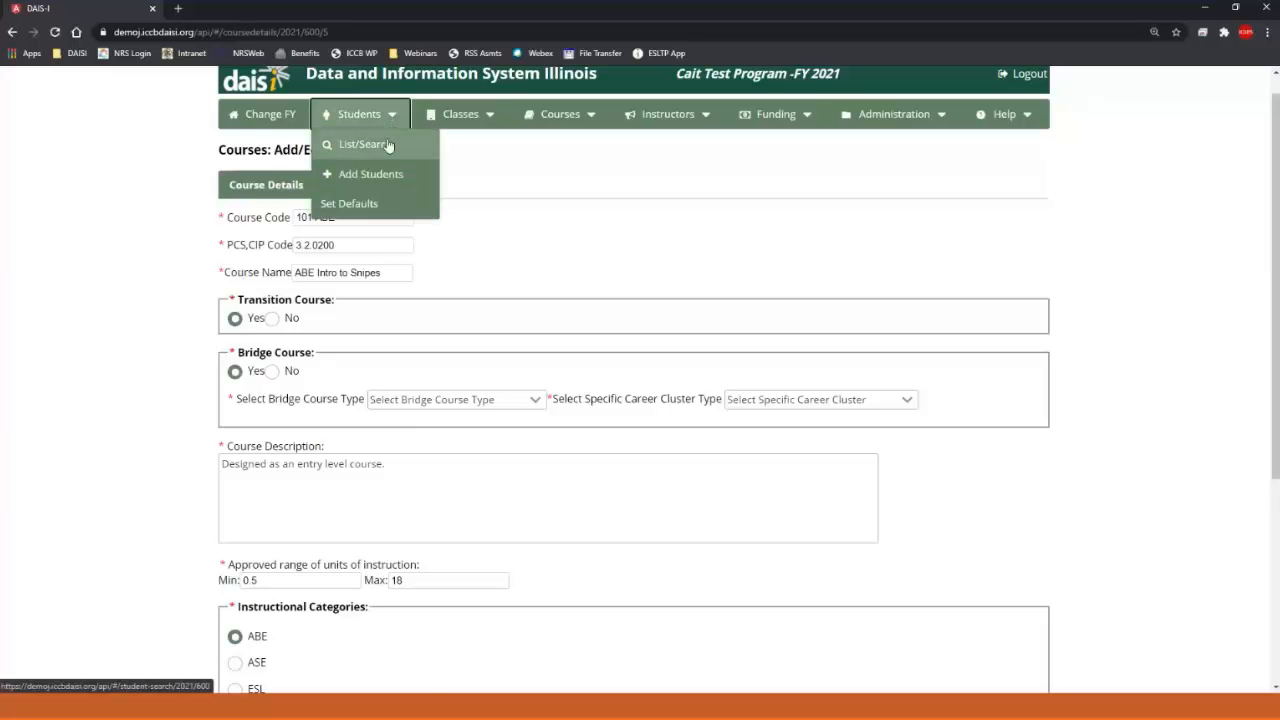
click(386, 144)
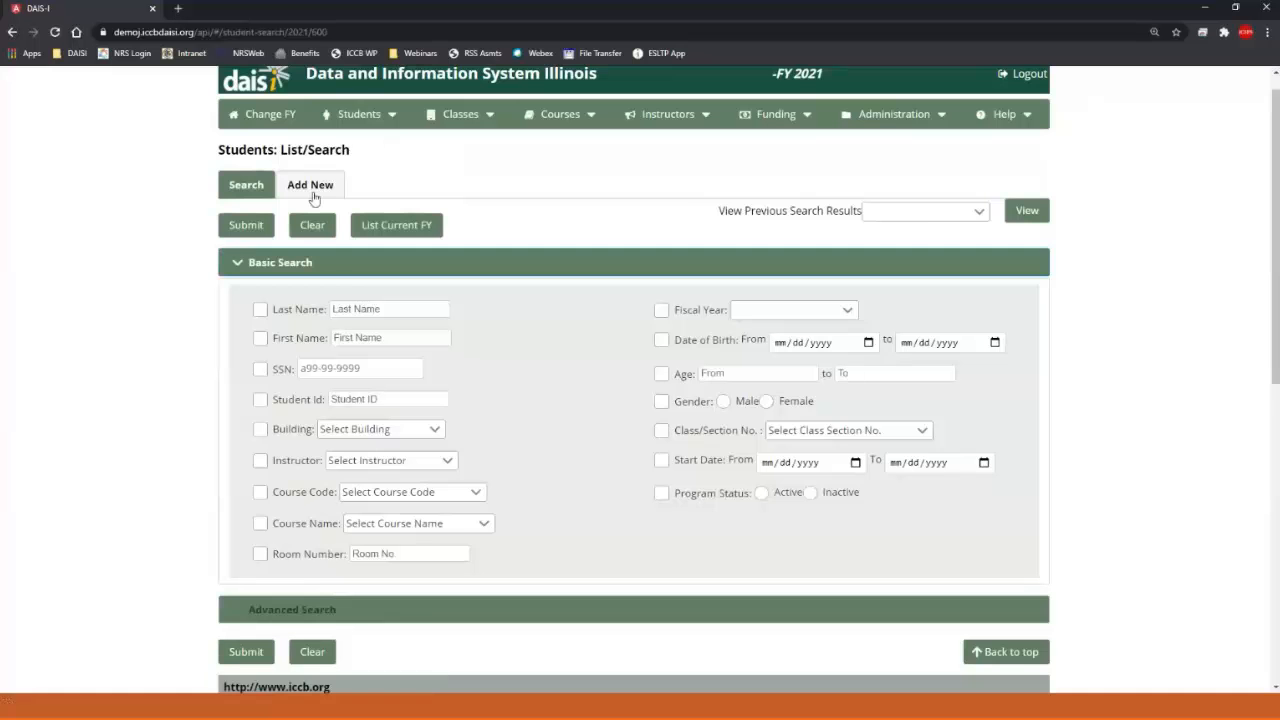
click(388, 226)
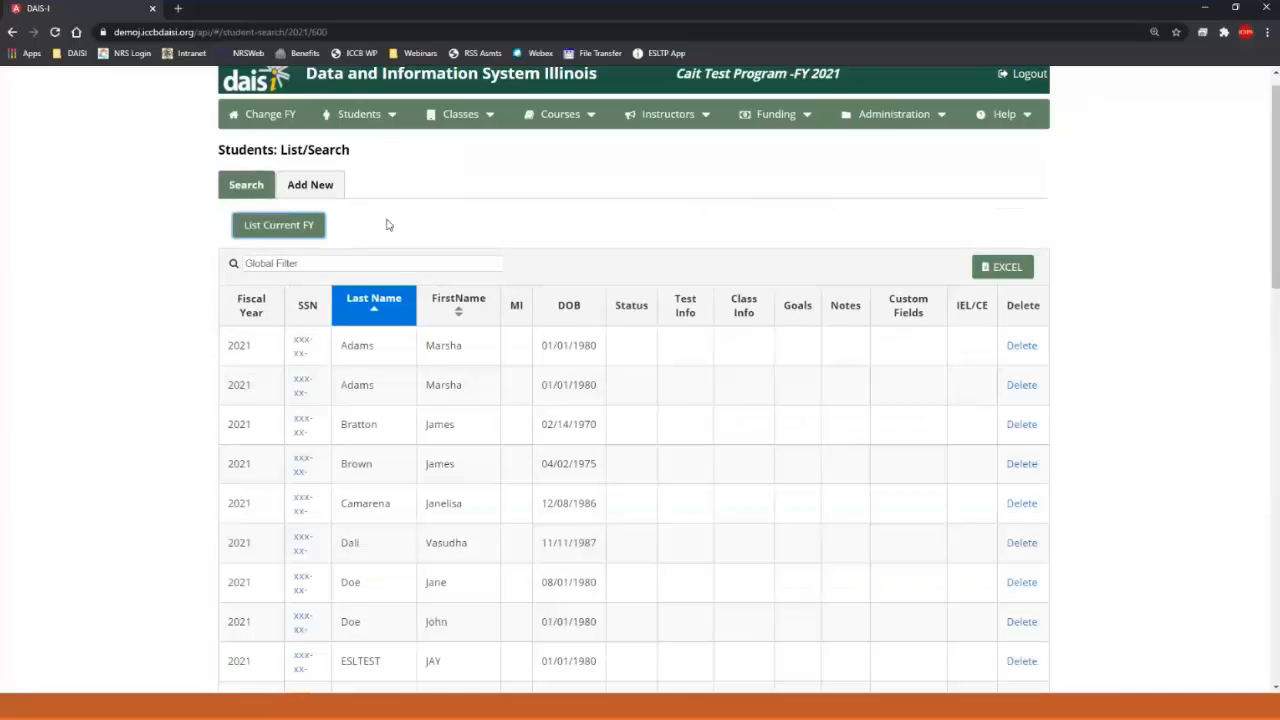
click(380, 515)
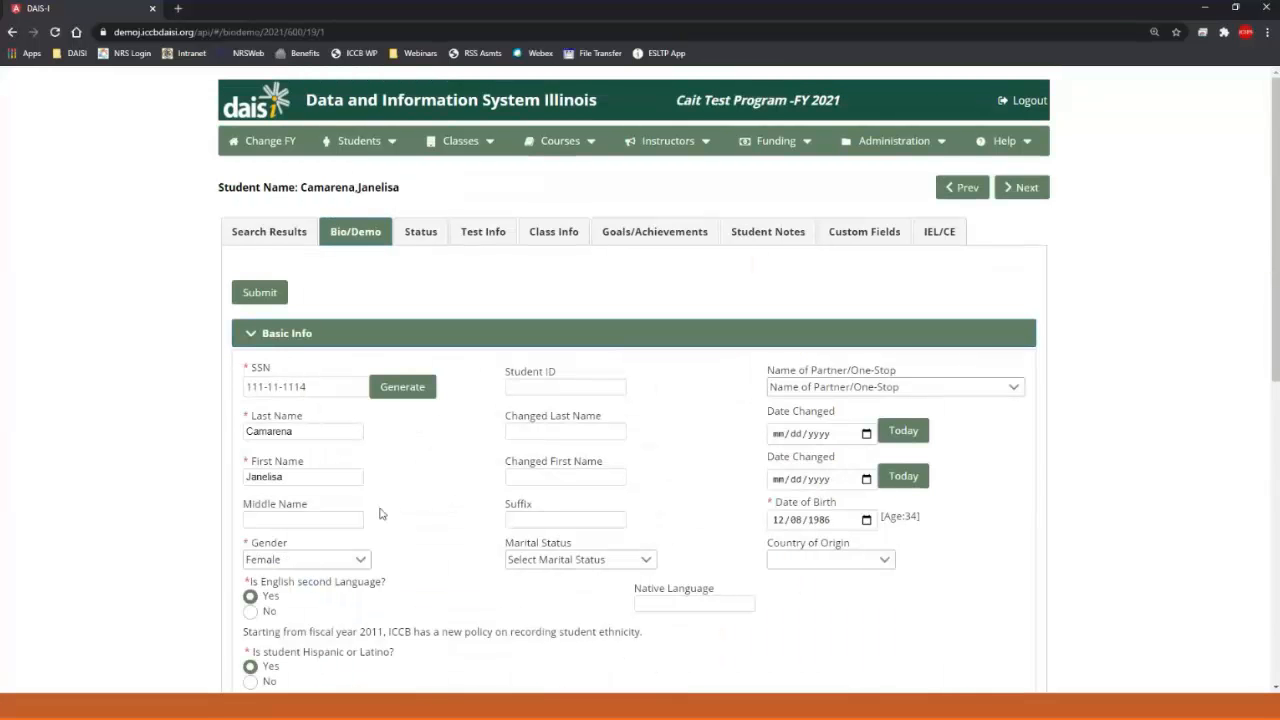
Open the student's status information and locate the ICAPS Student section
click(421, 232)
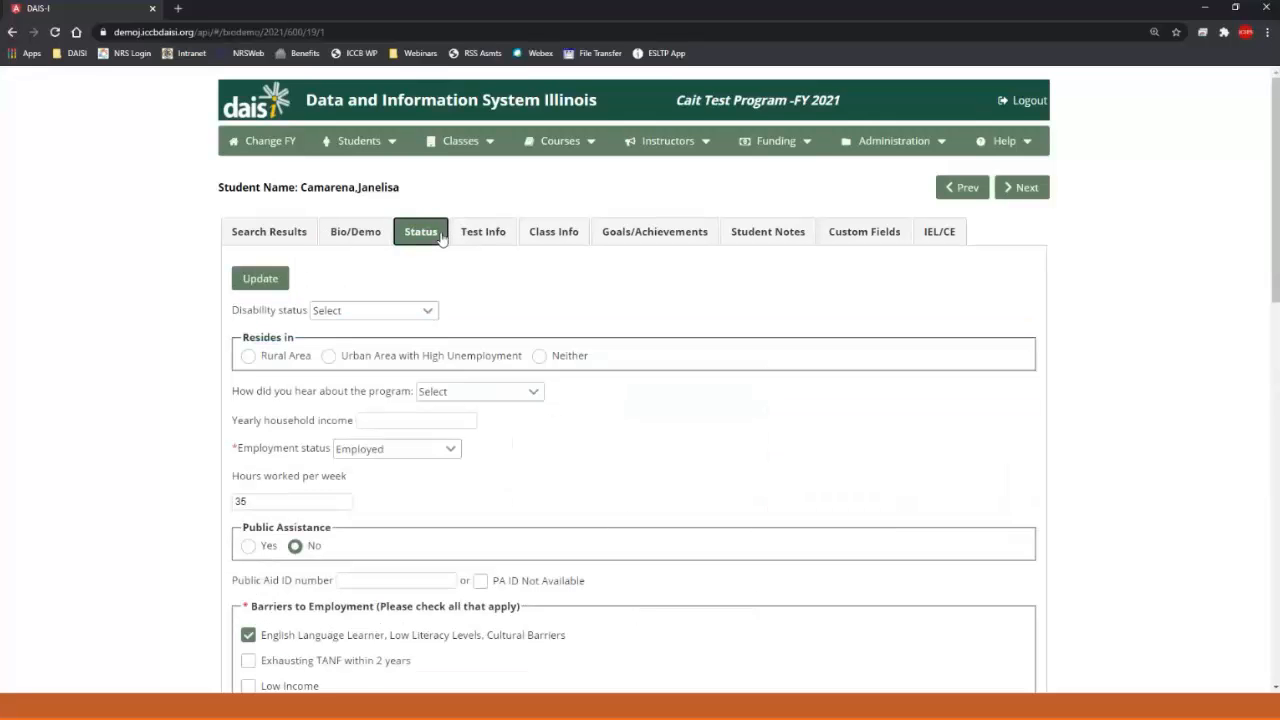
scroll(670, 323, down, 5)
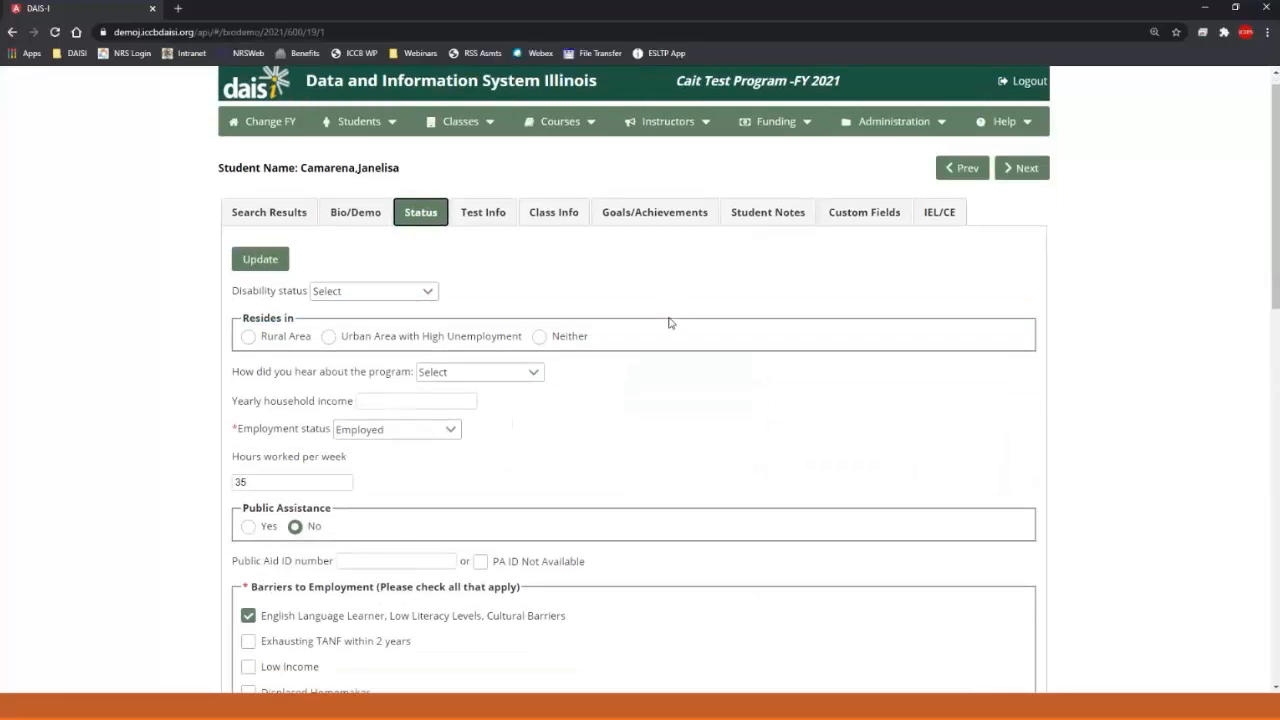
scroll(670, 323, down, 2)
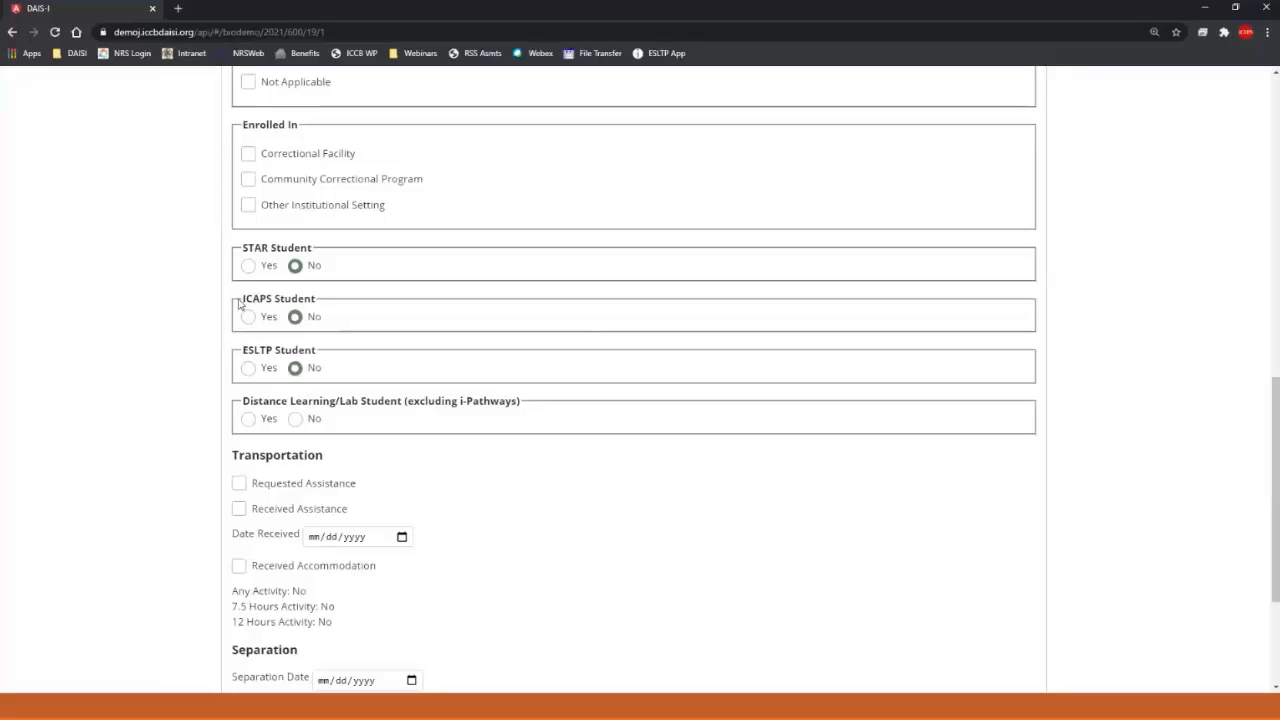
drag(244, 298, 321, 305)
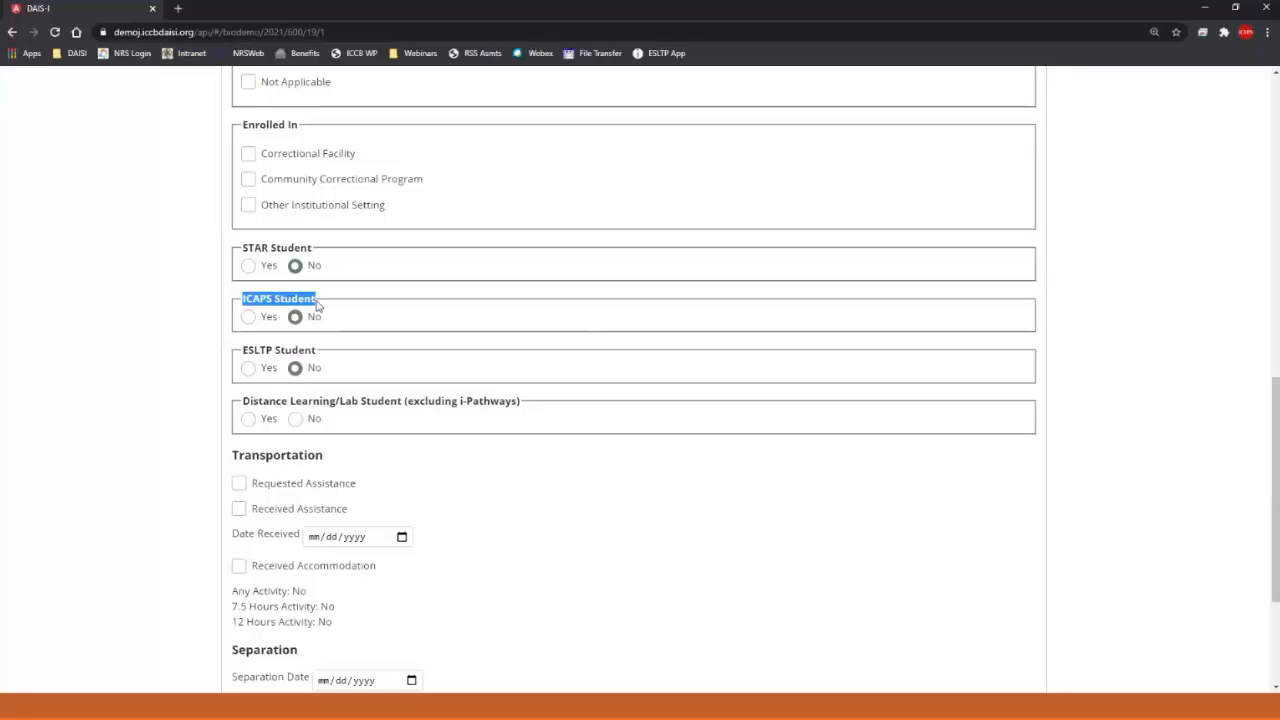
click(229, 299)
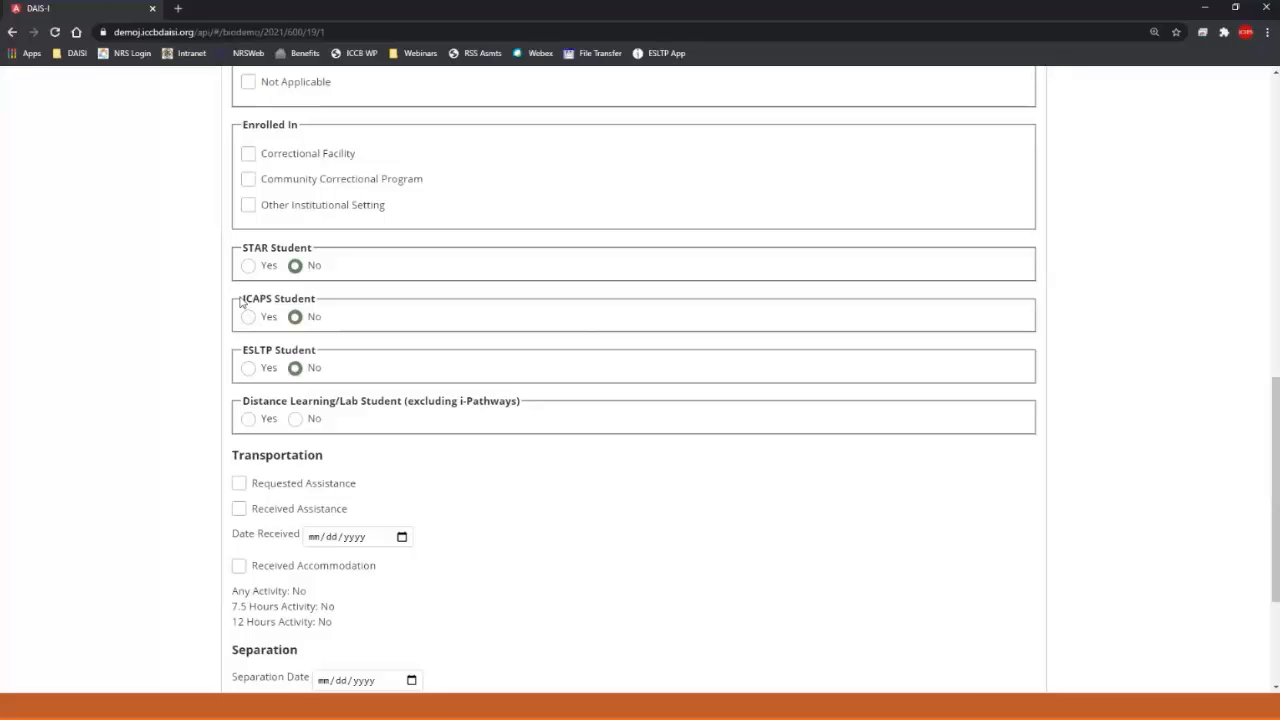
Set ICAPS Student to Yes with entry date 12/22/2020 and Exited ICAPS to No
click(249, 317)
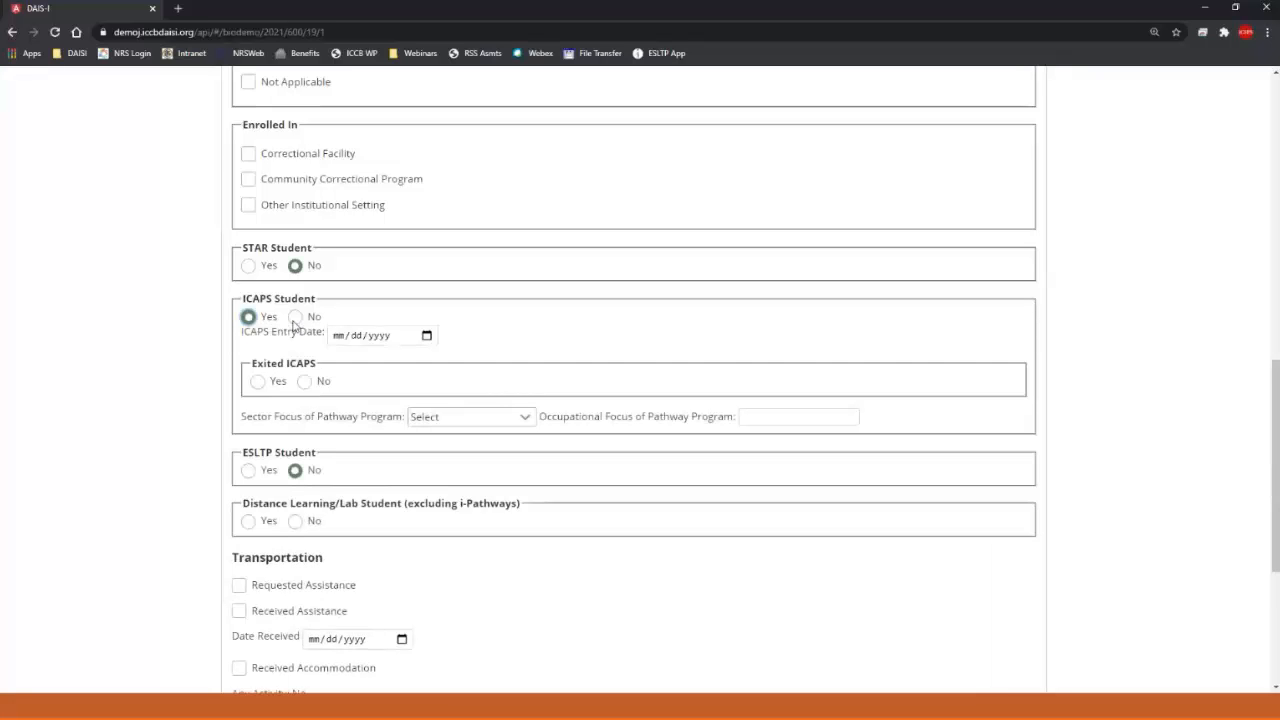
click(426, 337)
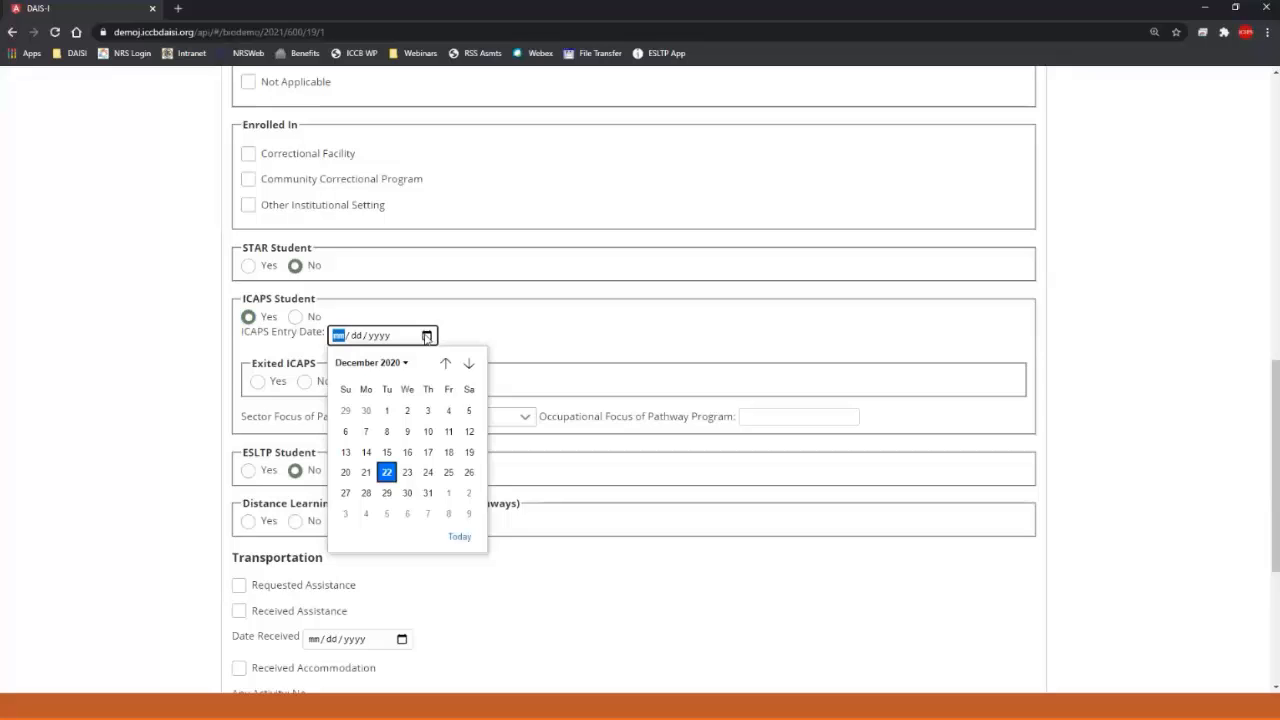
click(387, 473)
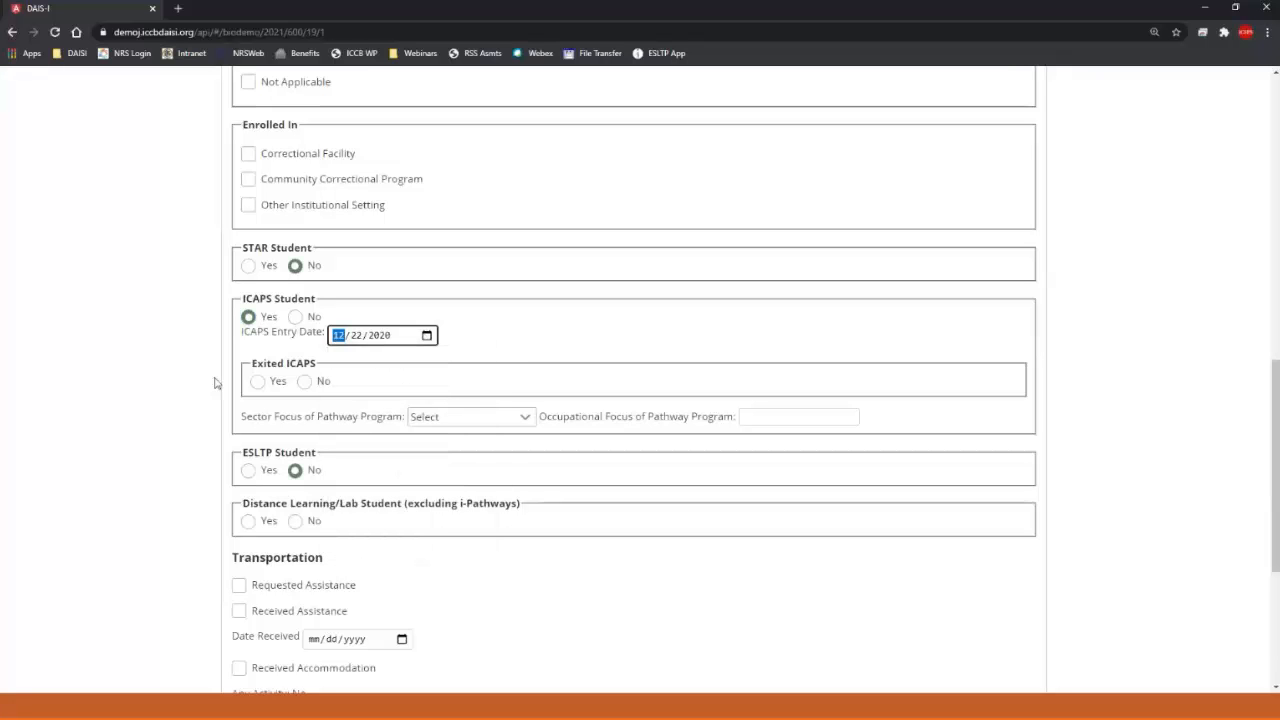
click(304, 382)
Look through the pathway sector options and set Sector Focus of Pathway Program to Health Science in the ICAPS Student section
click(509, 425)
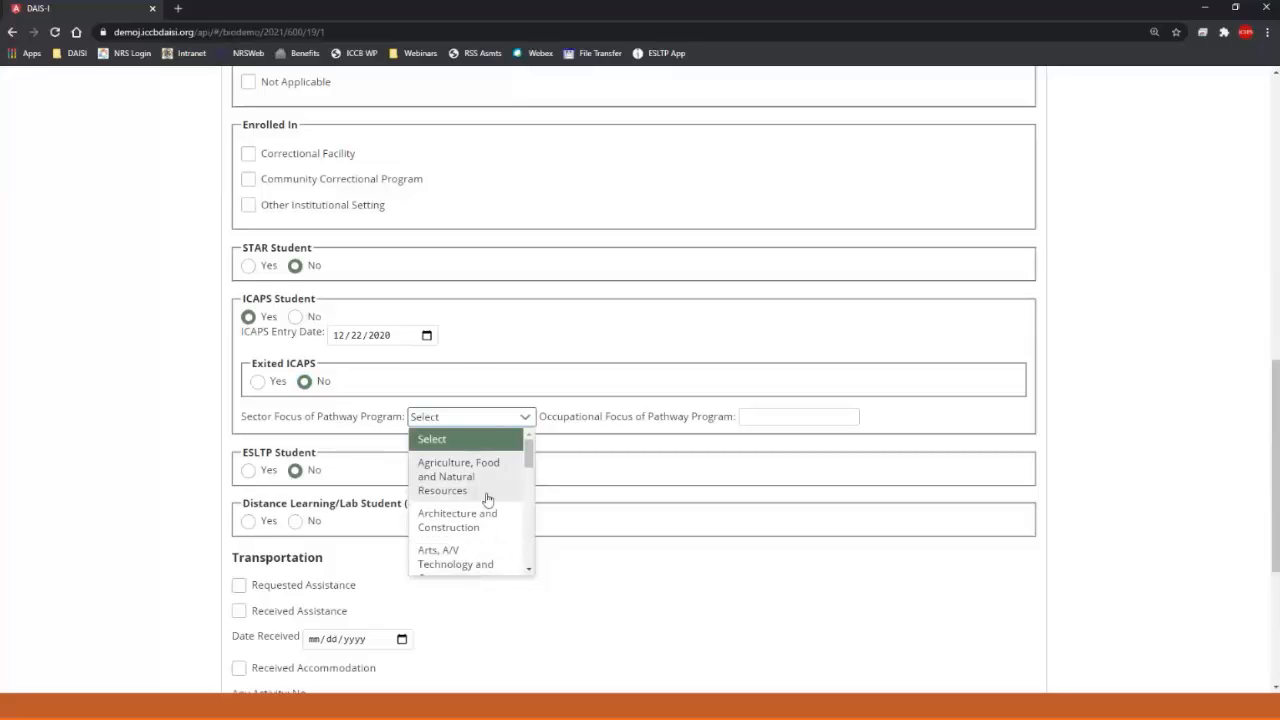
scroll(486, 500, down, 2)
scroll(486, 500, up, 2)
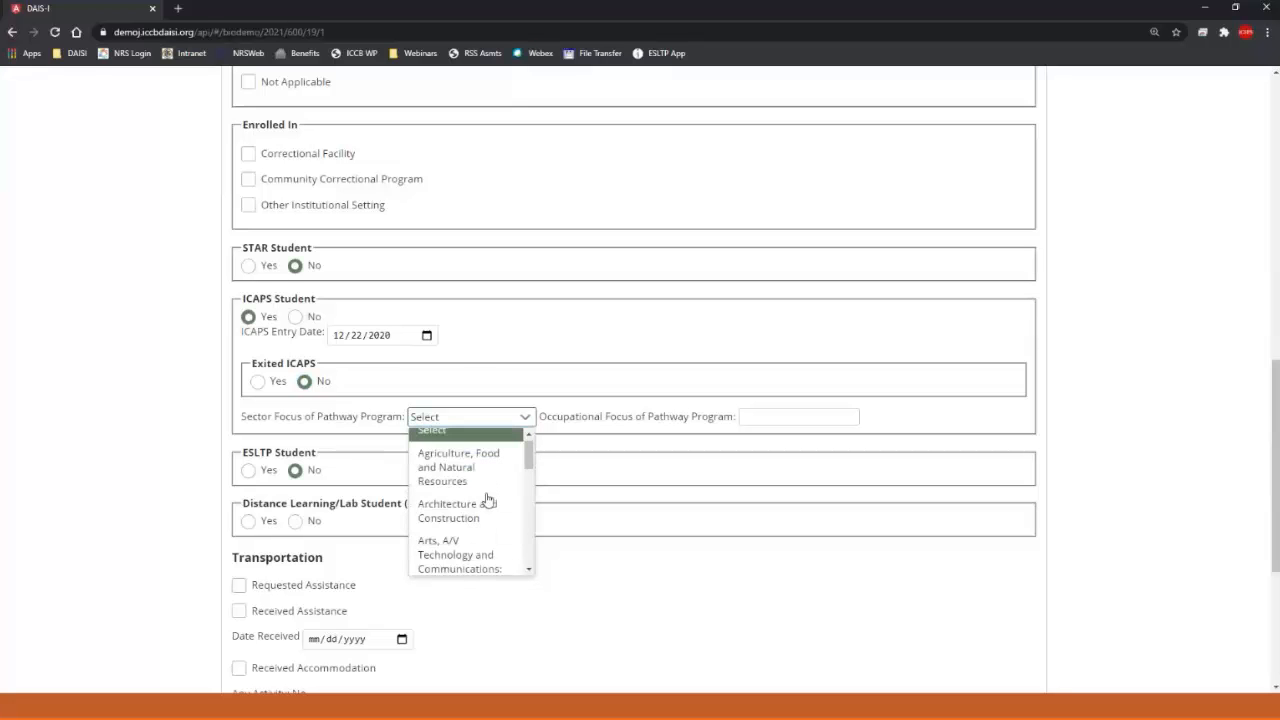
click(786, 416)
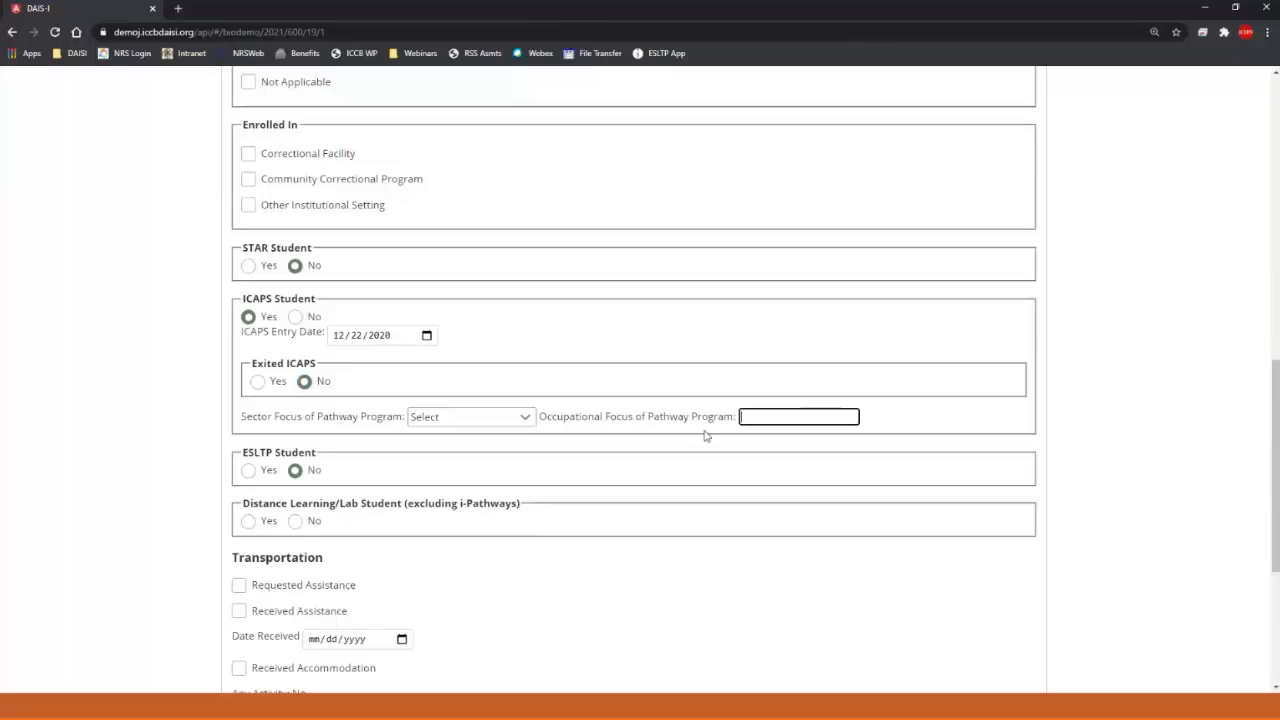
click(508, 423)
scroll(494, 478, down, 5)
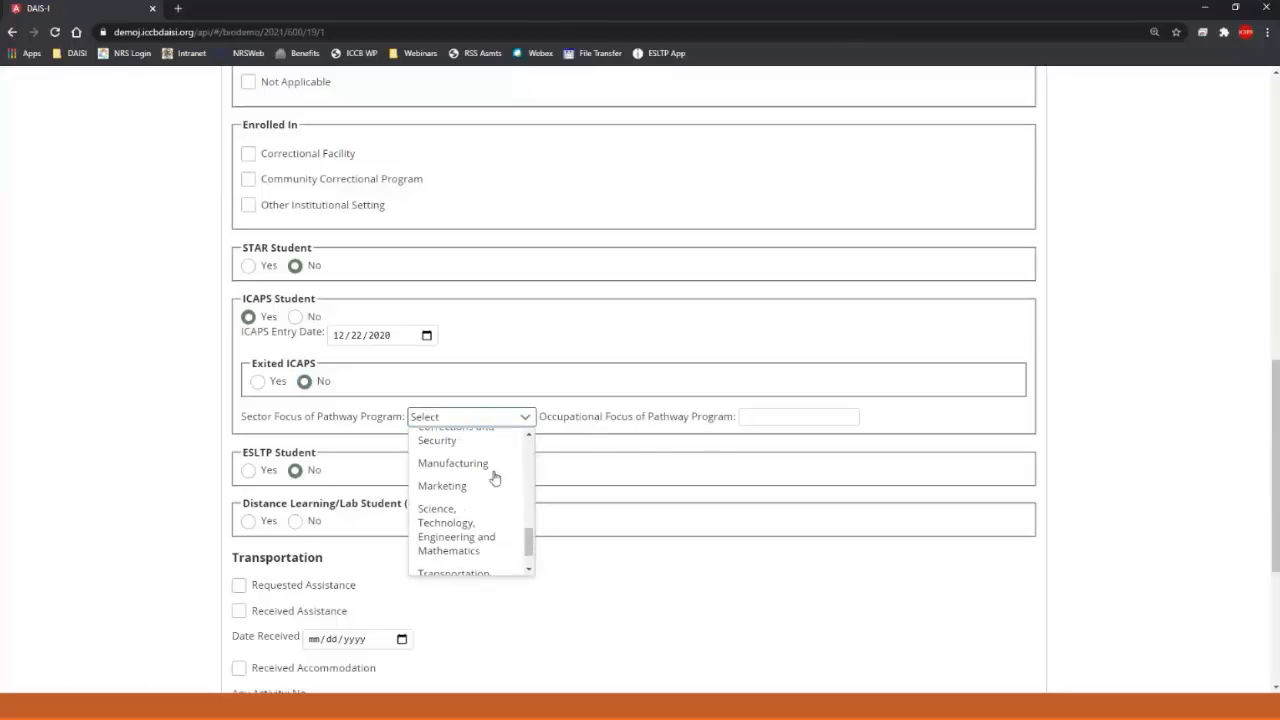
scroll(494, 478, up, 2)
scroll(491, 477, up, 3)
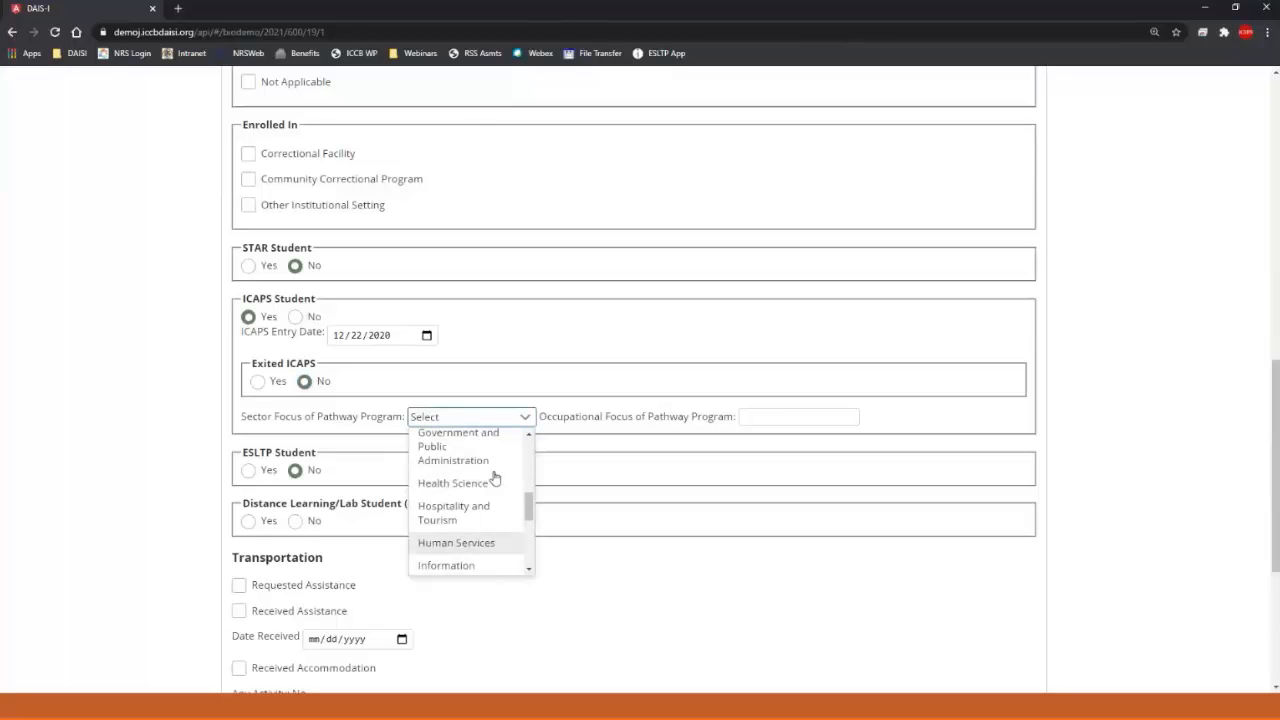
click(478, 512)
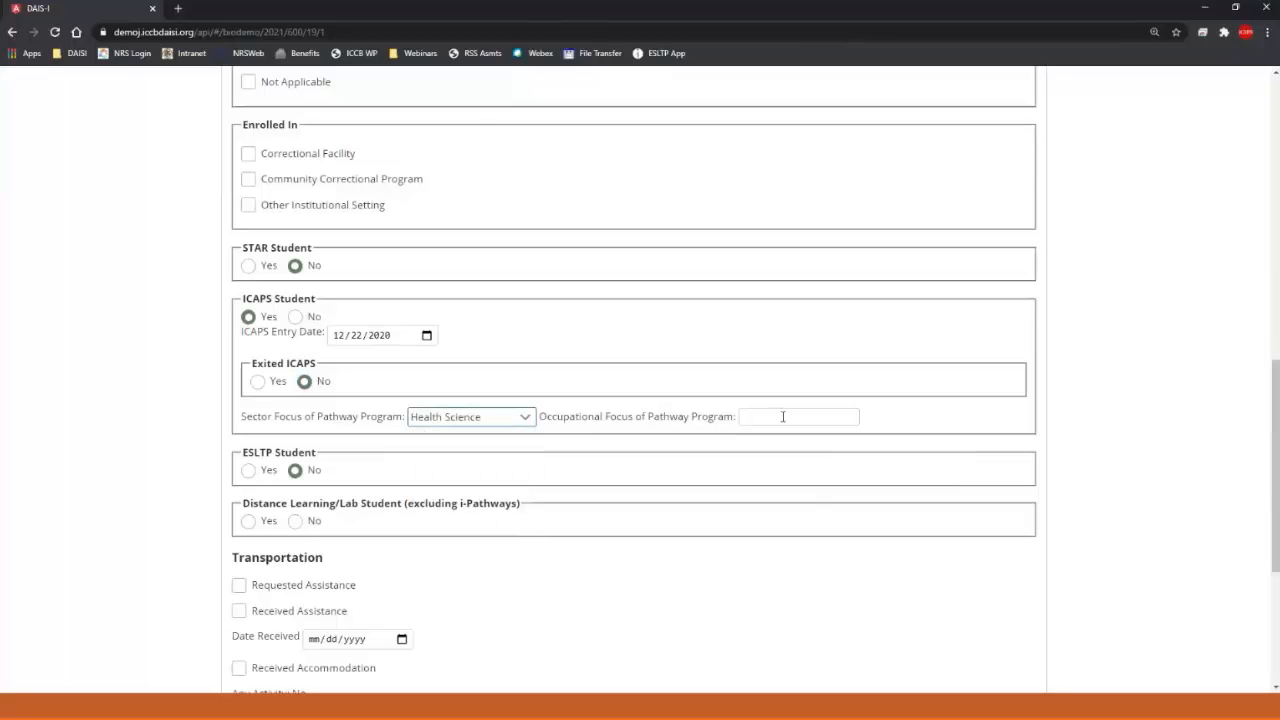
Enter CNA as the Occupational Focus of Pathway Program for the ICAPS student
click(783, 417)
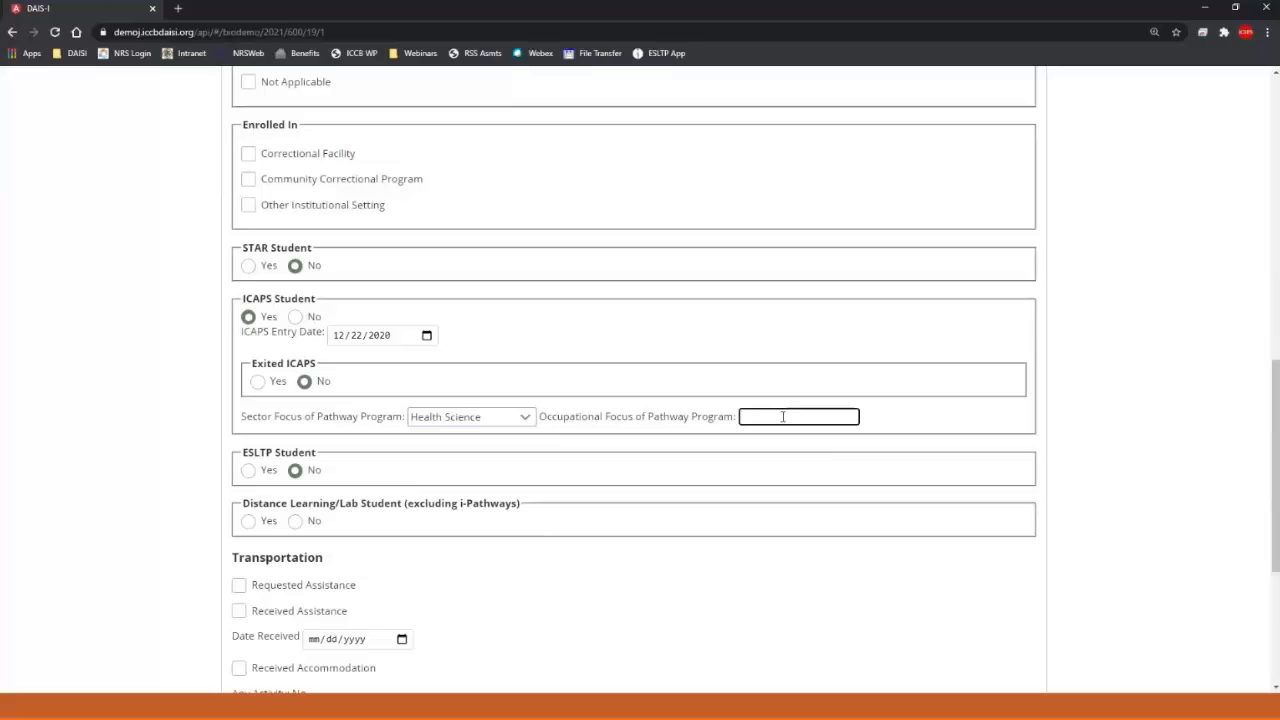
text(CNA)
click(947, 443)
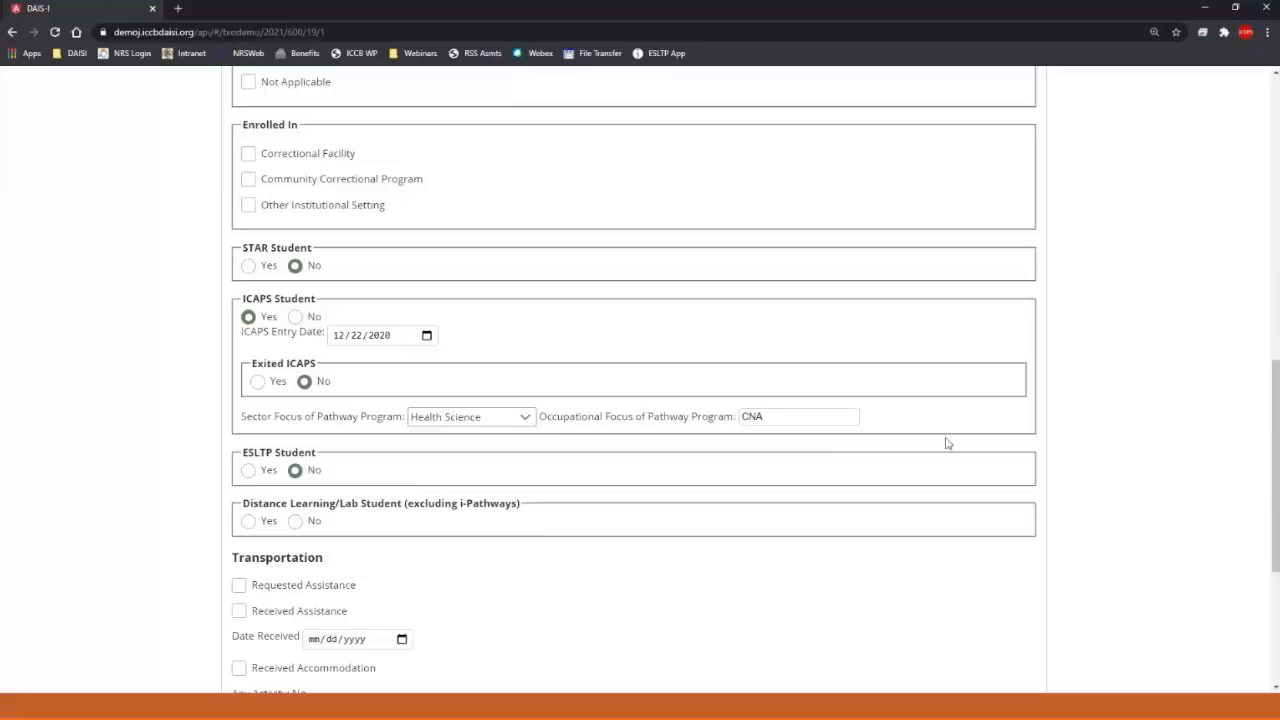
scroll(947, 443, down, 1)
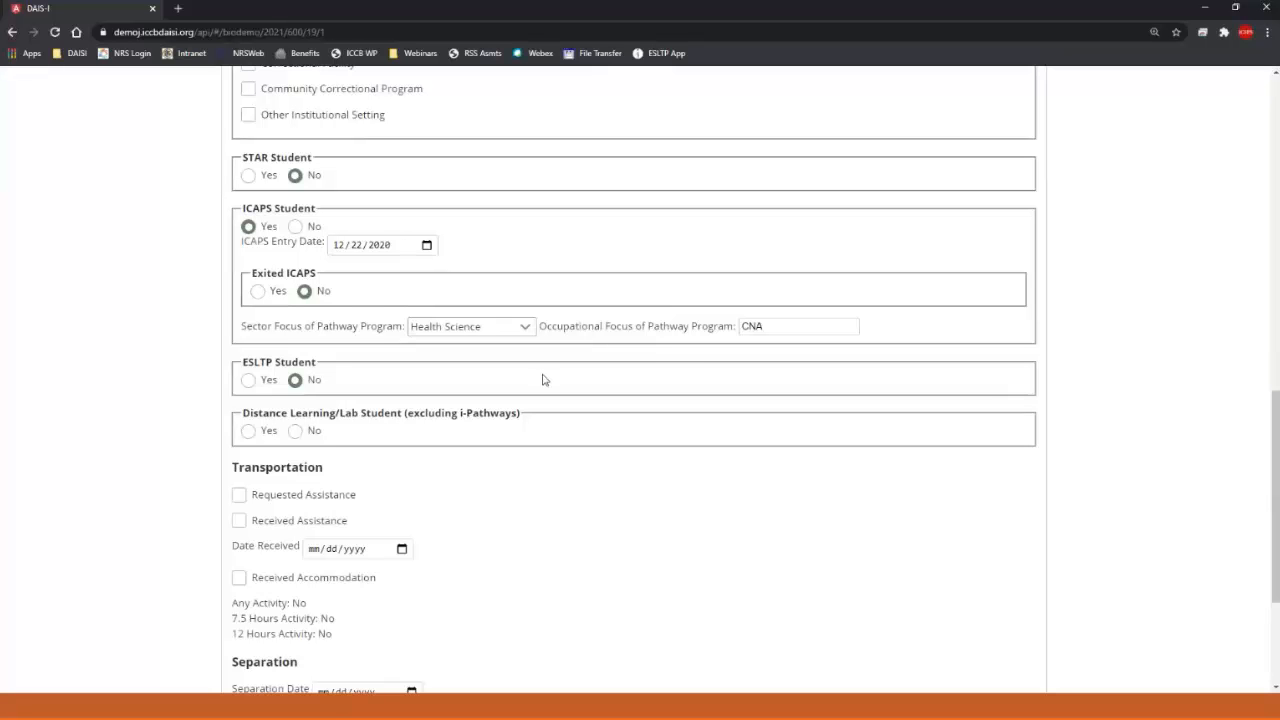
Switch from the student record to the slide show with the Bridge and IET student count exercise
click(576, 331)
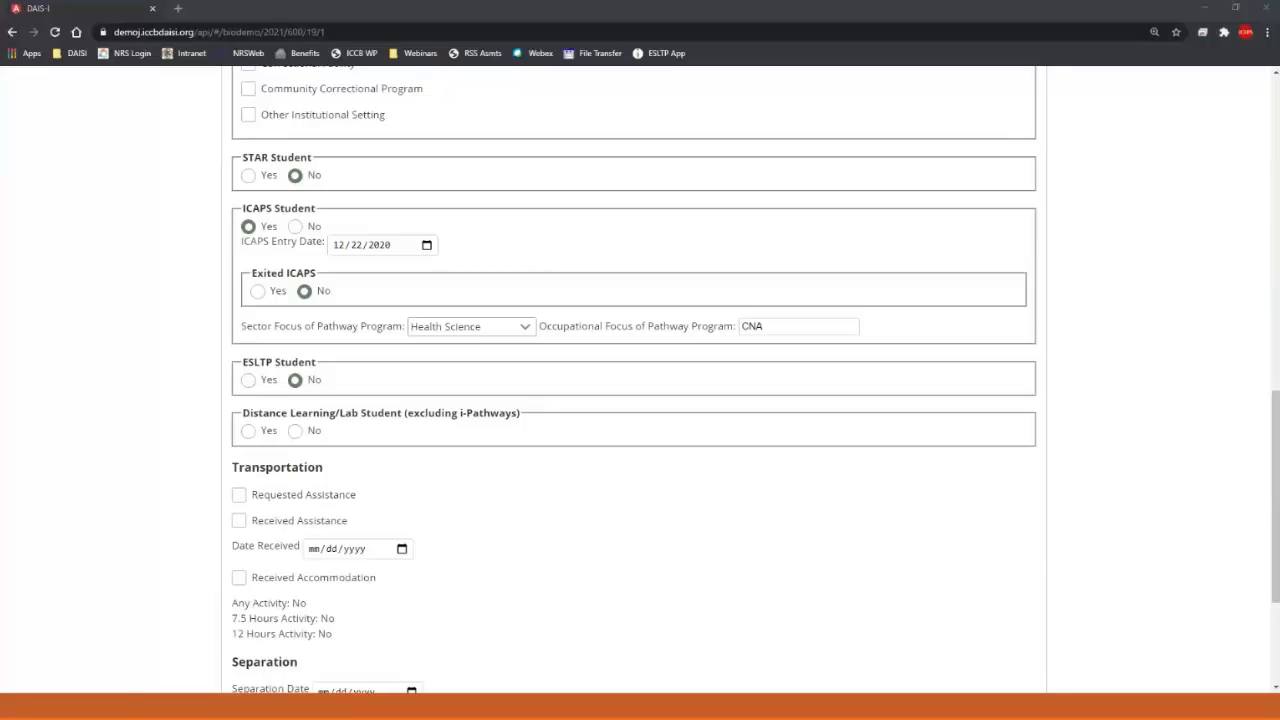
click(124, 706)
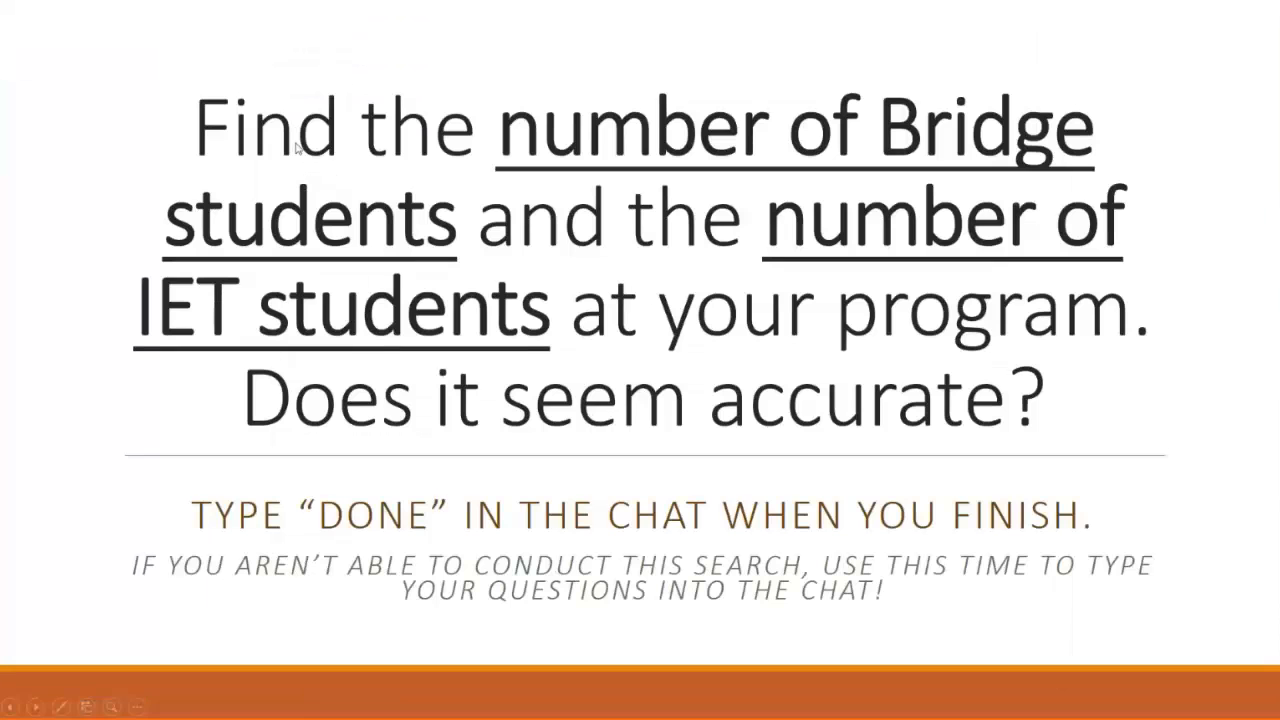